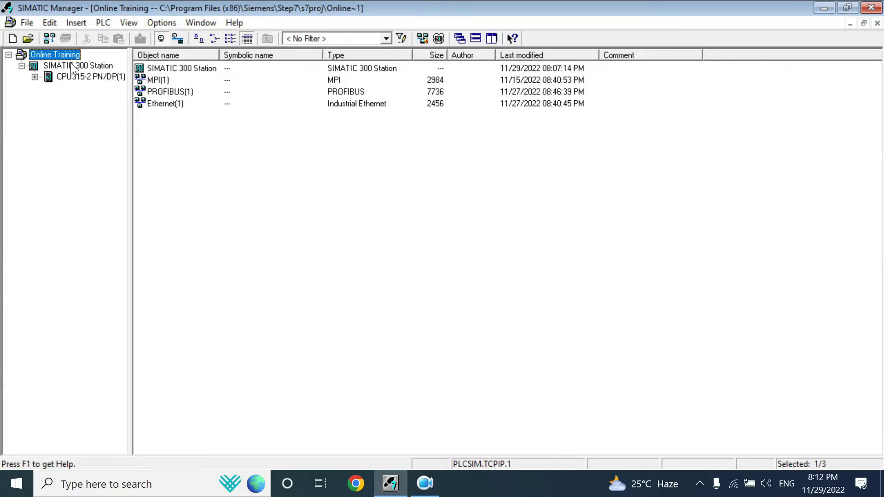
Open the hardware configuration of the SIMATIC 300 Station in the Online Training project.
click(71, 66)
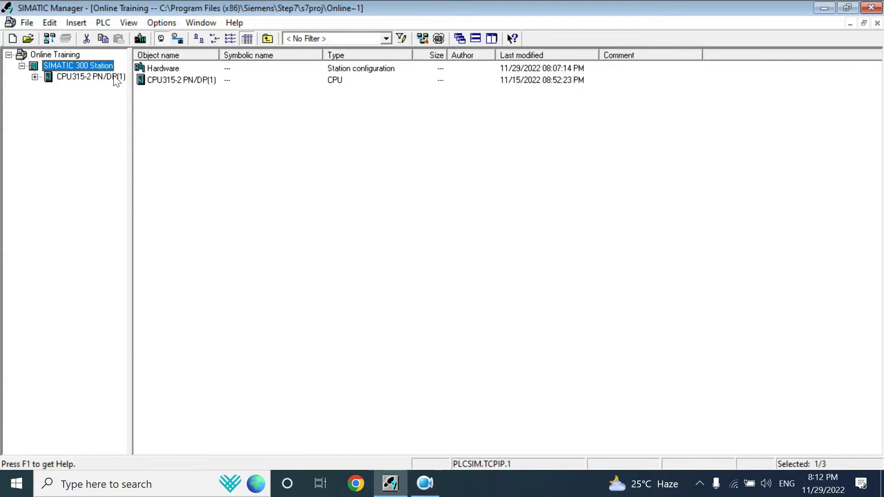
click(160, 69)
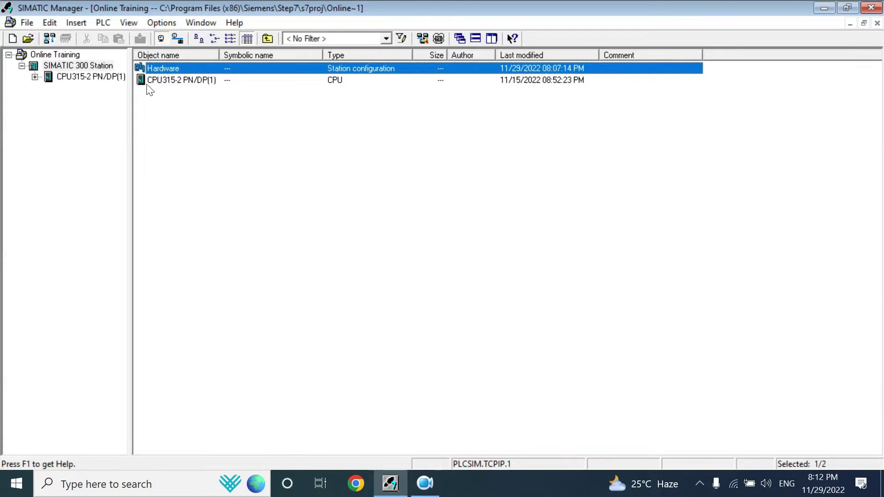
click(185, 81)
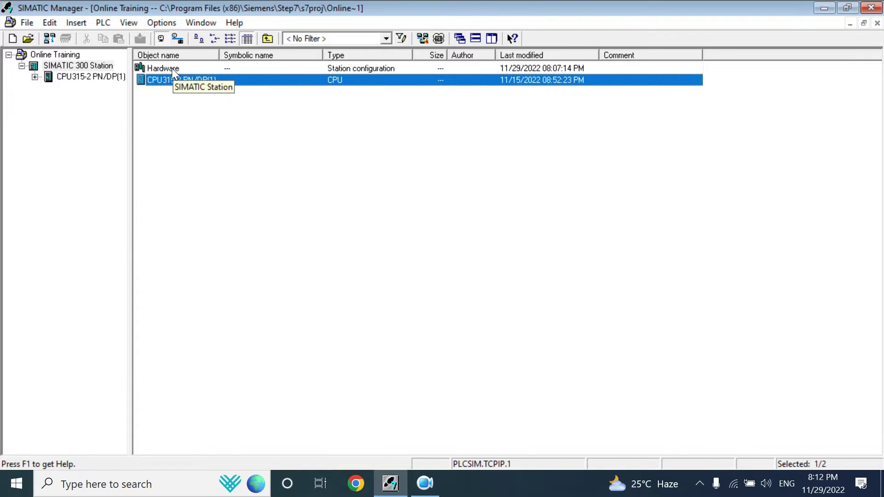
click(169, 68)
double_click(165, 67)
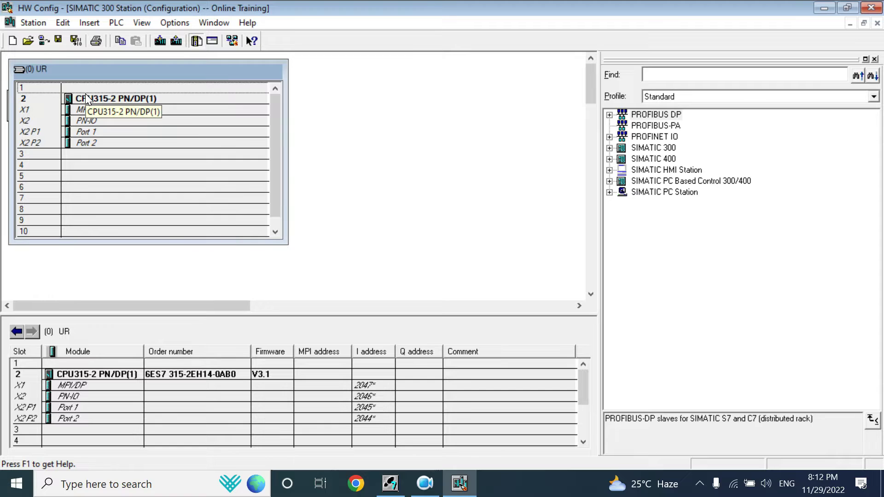
Insert the PS 307 10A power supply (6ES7 307-1KA01-0AA0) from the SIMATIC 300 catalog into slot 1 of the UR rack.
click(41, 89)
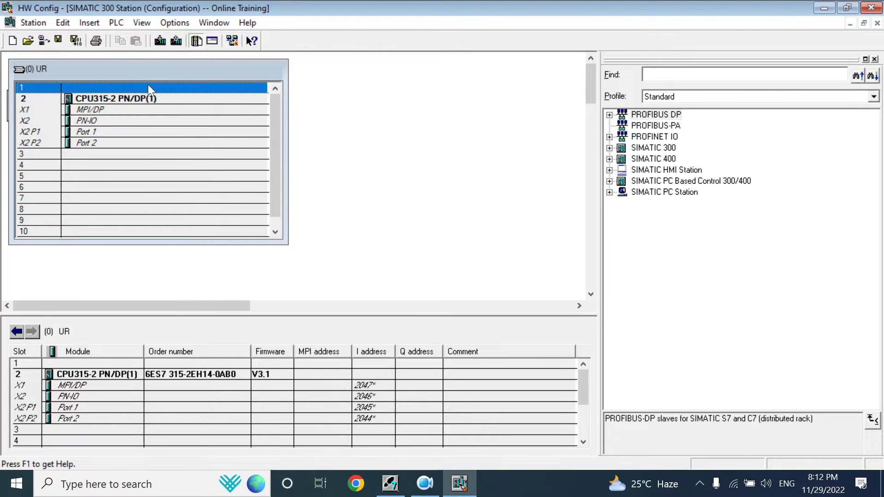
click(610, 148)
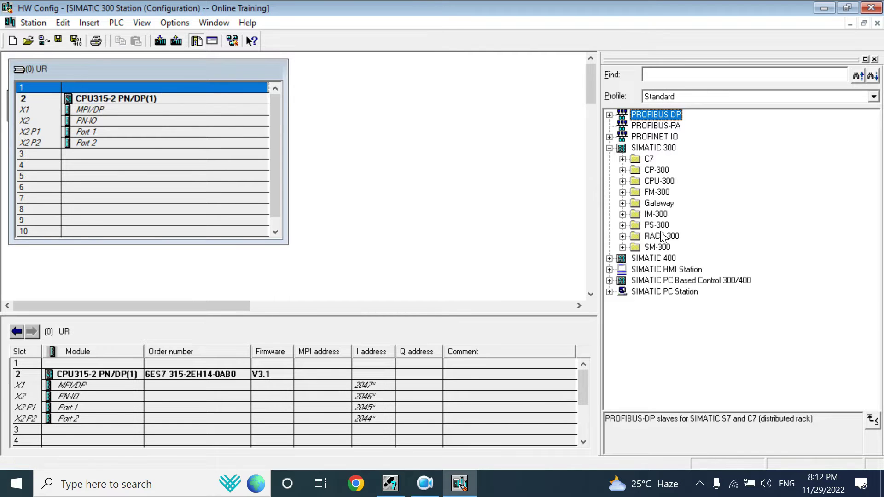
click(623, 226)
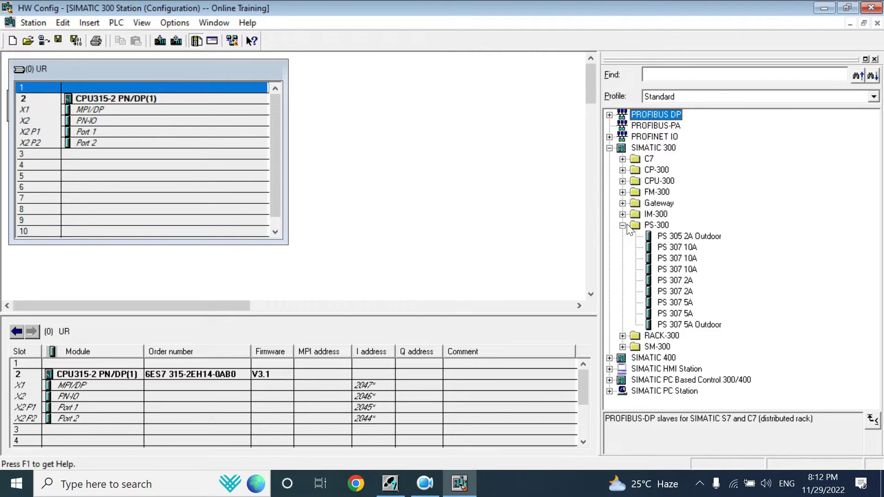
click(666, 260)
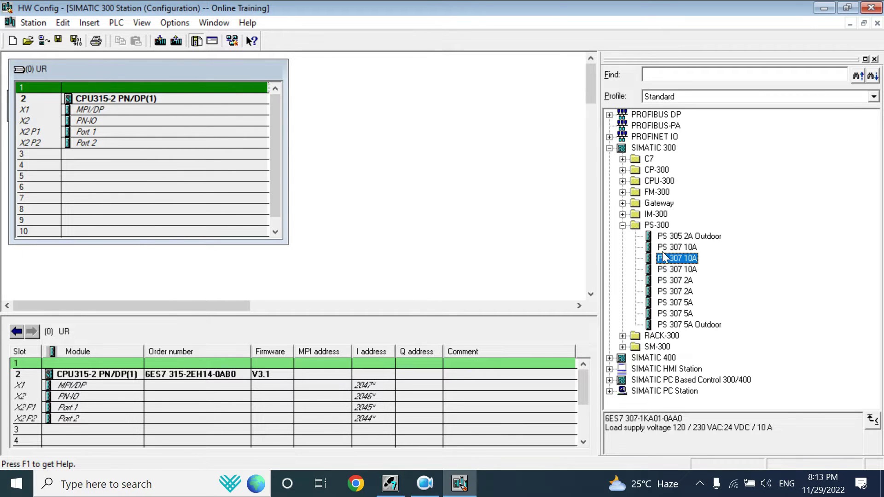
drag(662, 253, 188, 90)
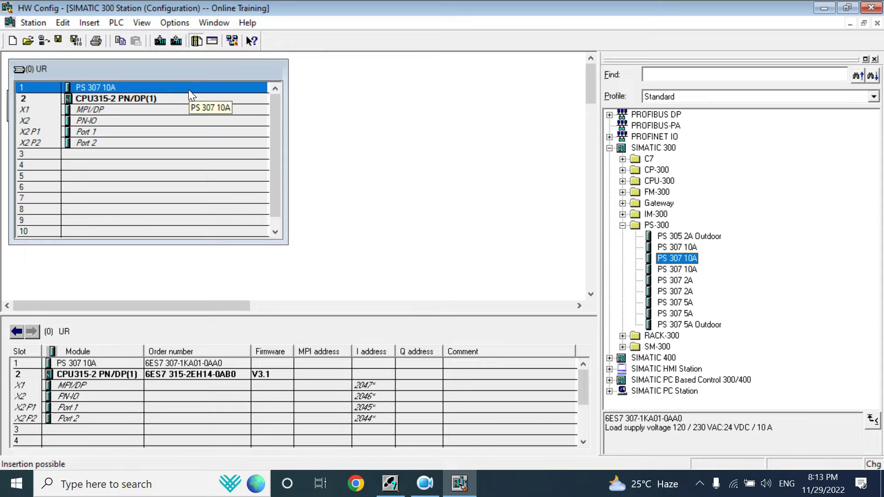
Delete the PS 307 10A power supply from slot 1 of the rack.
click(100, 89)
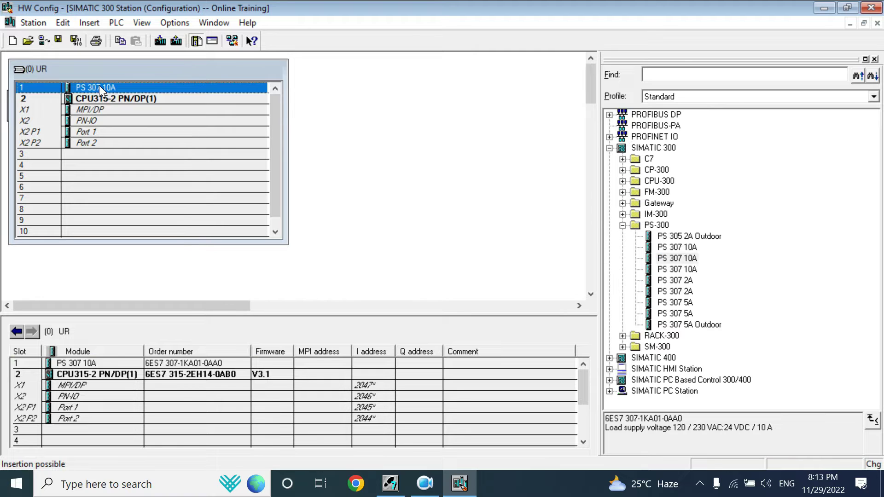
key(Delete)
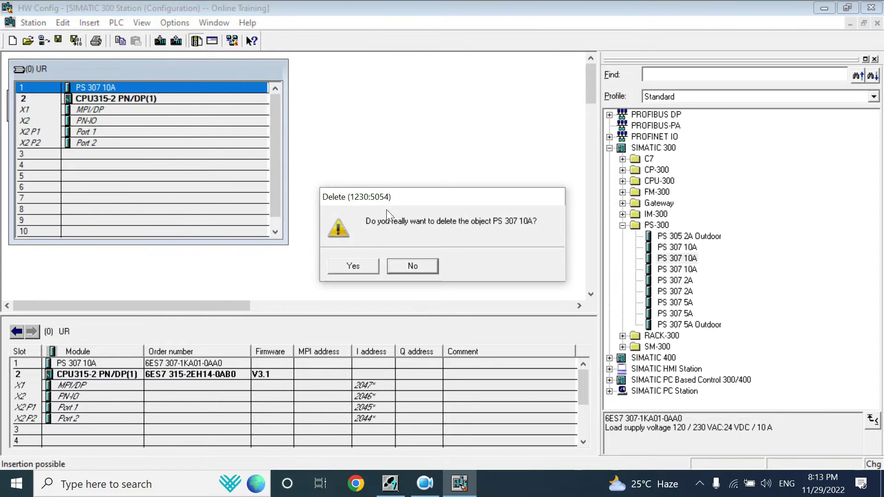
click(357, 266)
Examine the rack's slots below the CPU, from slot 3 down to slot 11.
click(115, 145)
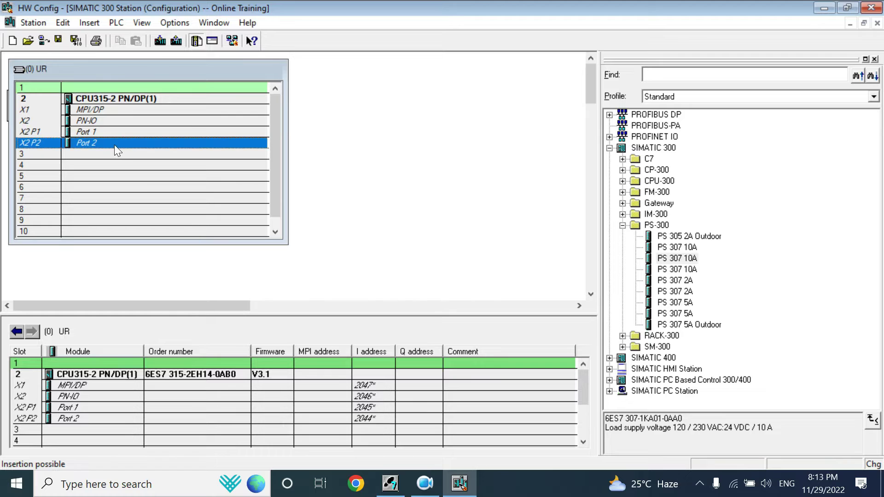
click(91, 153)
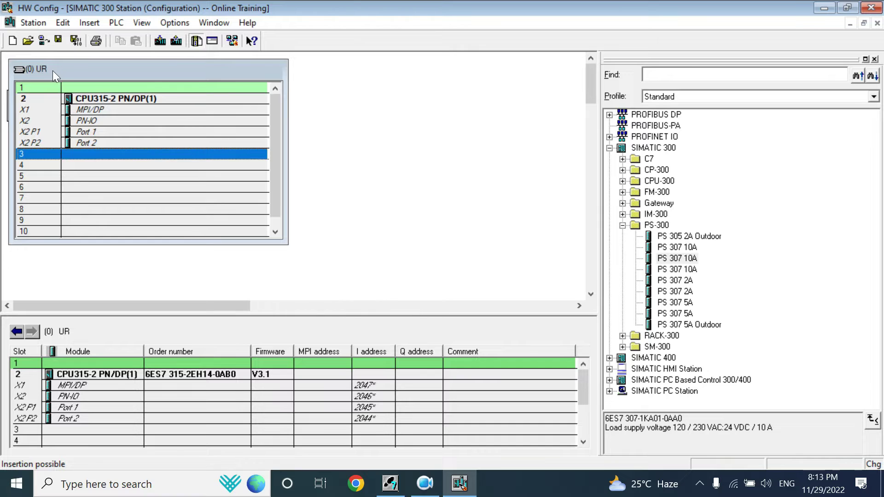
click(24, 168)
click(25, 175)
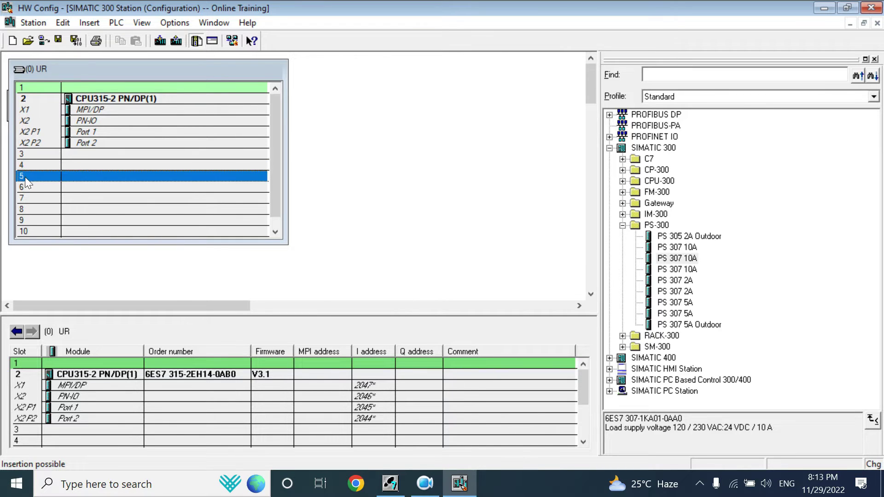
click(26, 187)
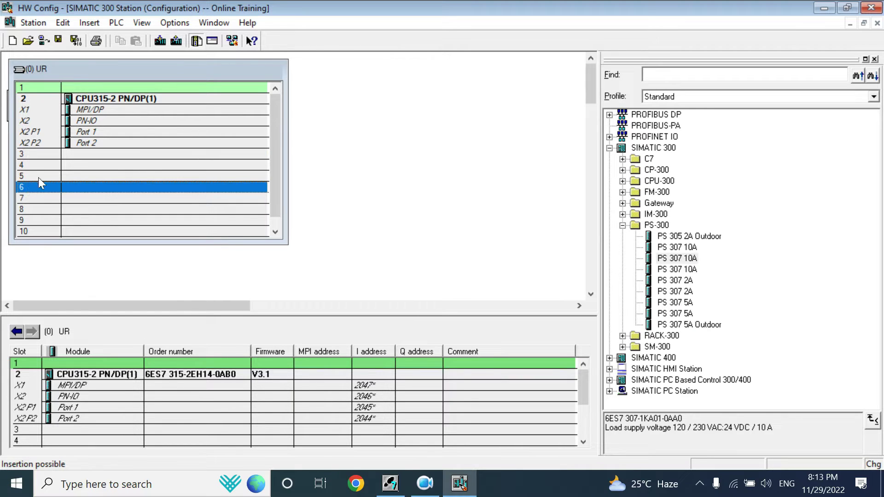
scroll(270, 144, down, 1)
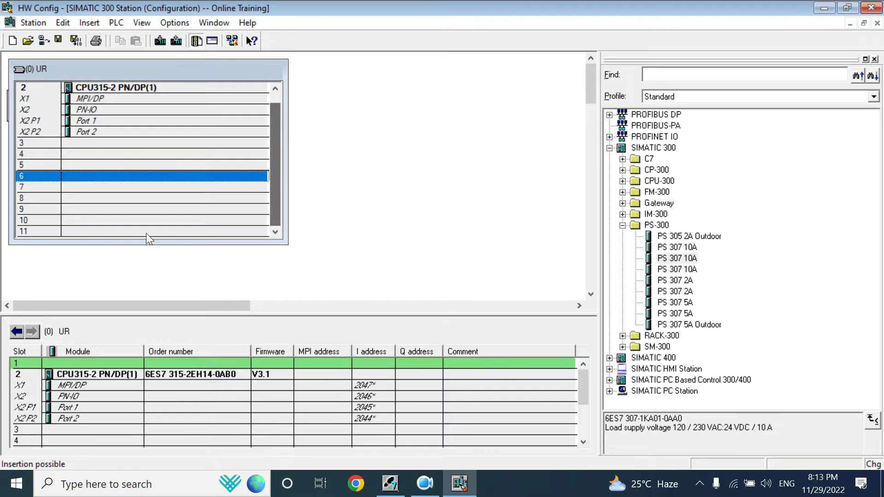
click(20, 235)
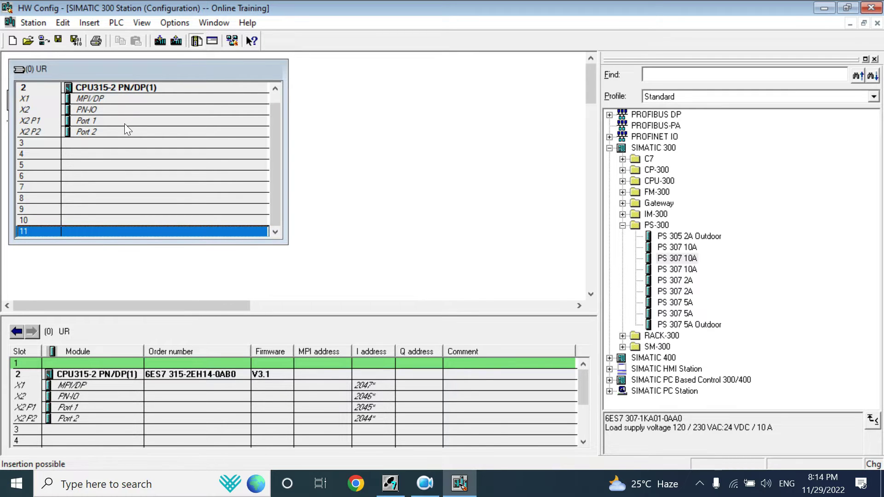
Examine slots 3 to 6 of the UR rack one by one and as a group.
click(100, 145)
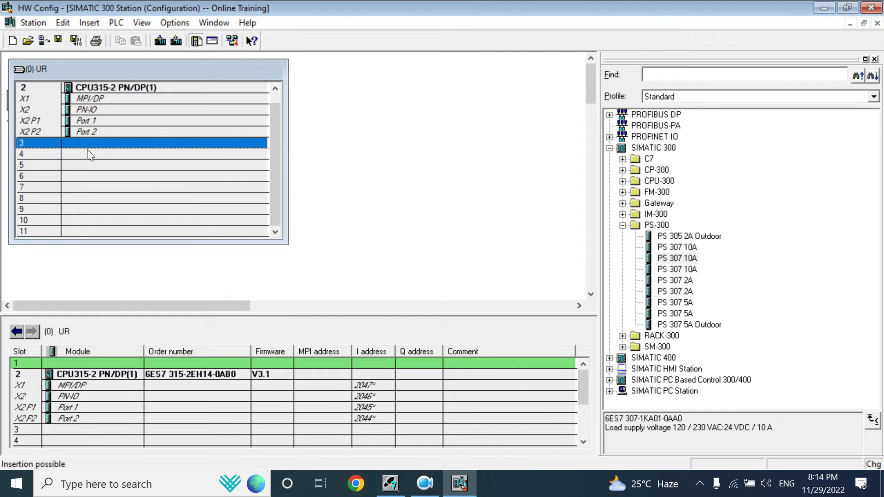
click(87, 153)
click(84, 162)
click(82, 175)
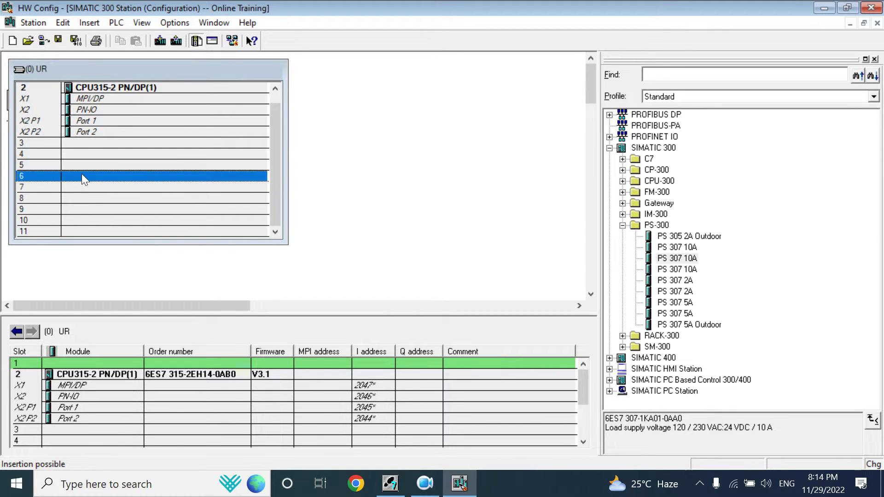
click(85, 143)
drag(85, 143, 87, 178)
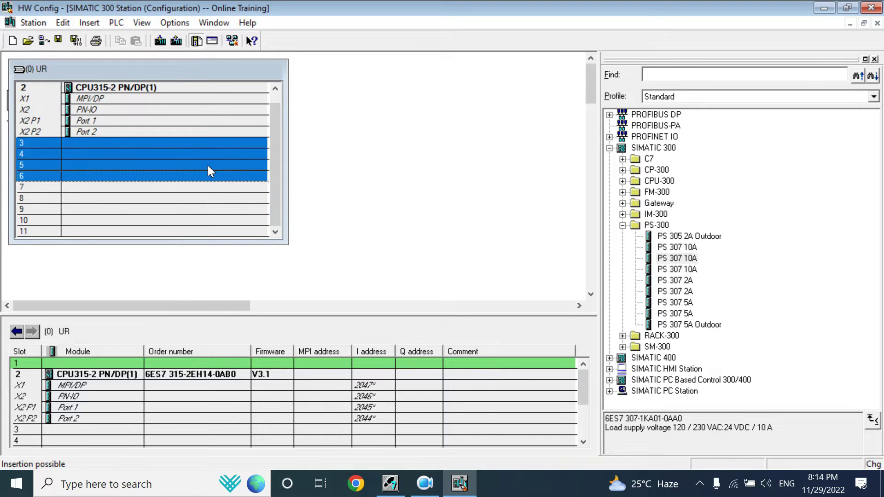
click(41, 72)
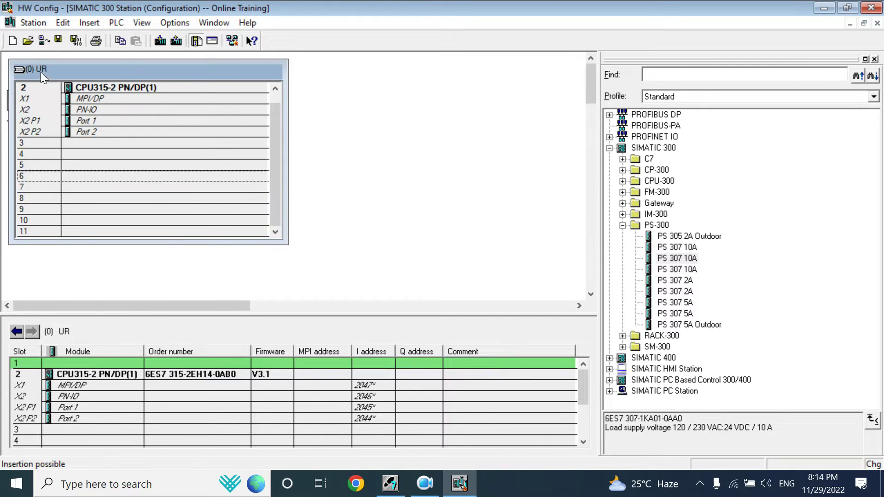
click(101, 145)
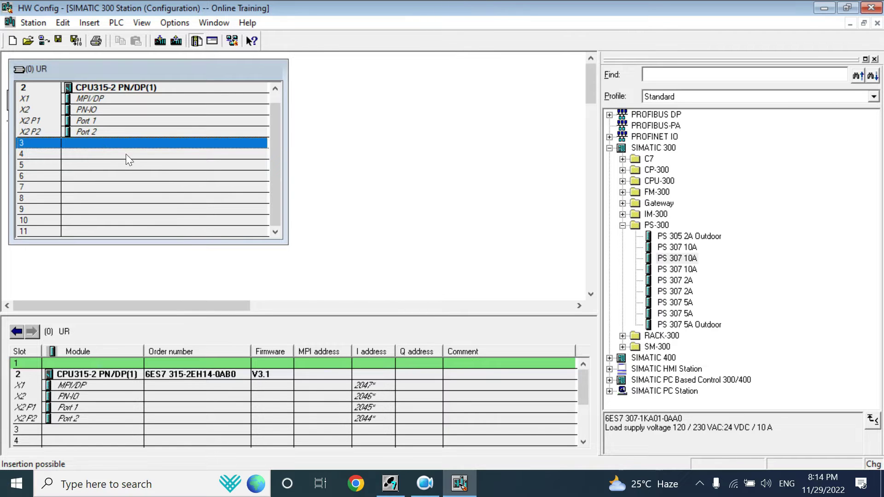
click(115, 156)
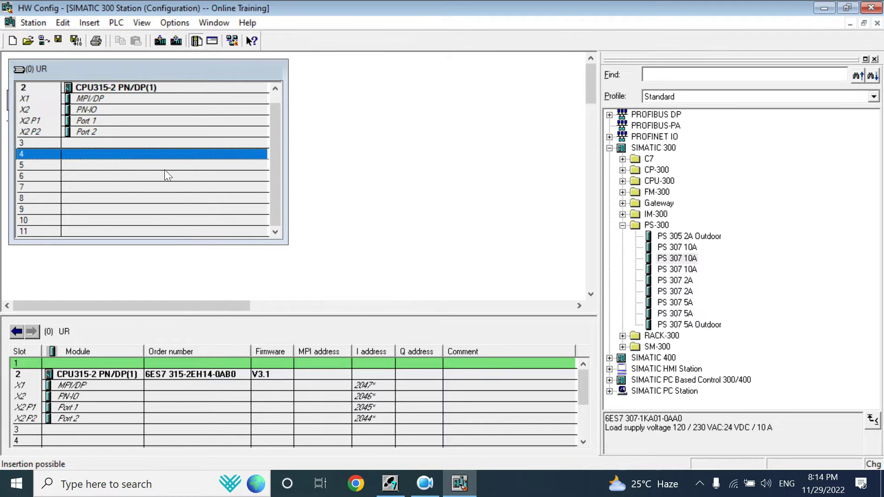
click(107, 144)
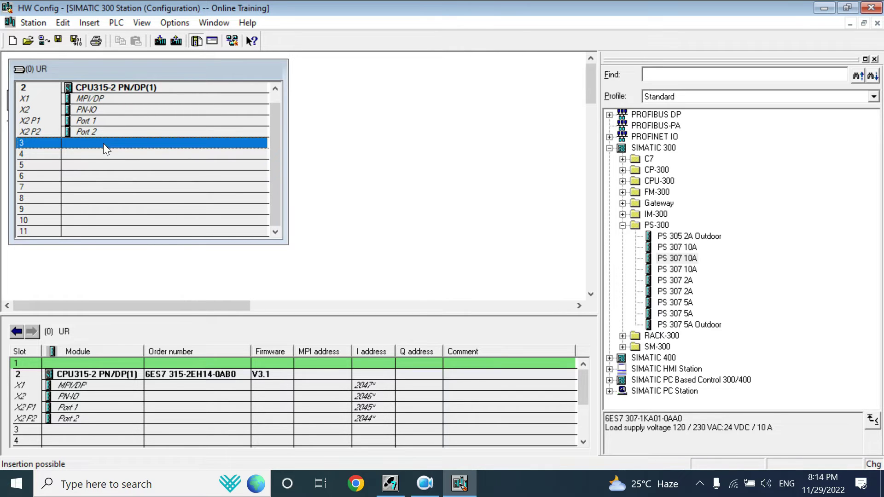
click(66, 155)
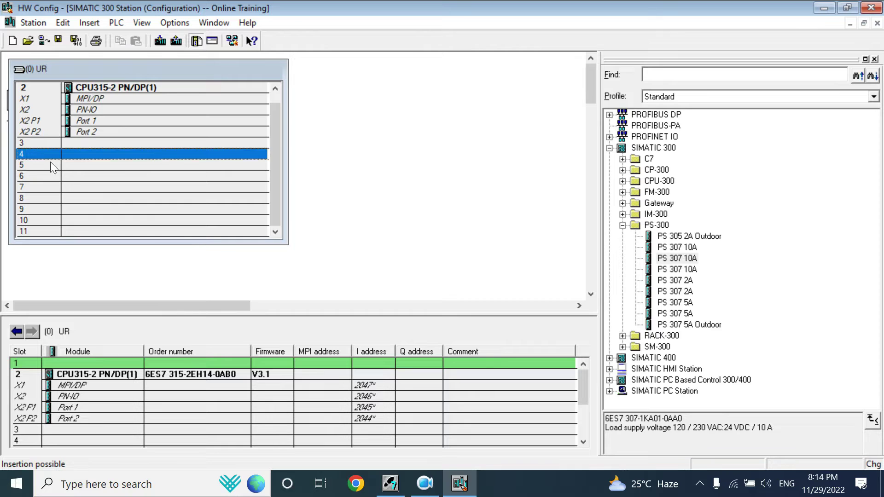
click(91, 177)
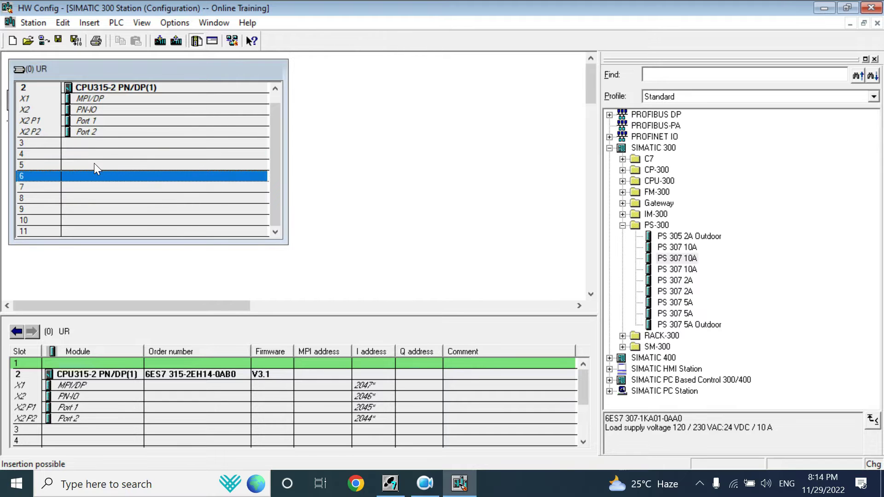
Examine the IM 360 and IM 361 interface modules in the IM-300 catalog folder and the rack slots allowed for them.
click(623, 225)
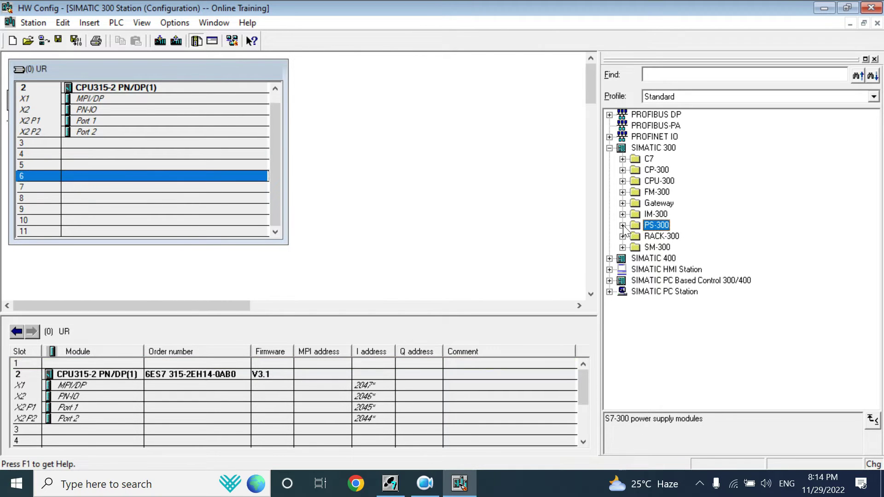
click(623, 215)
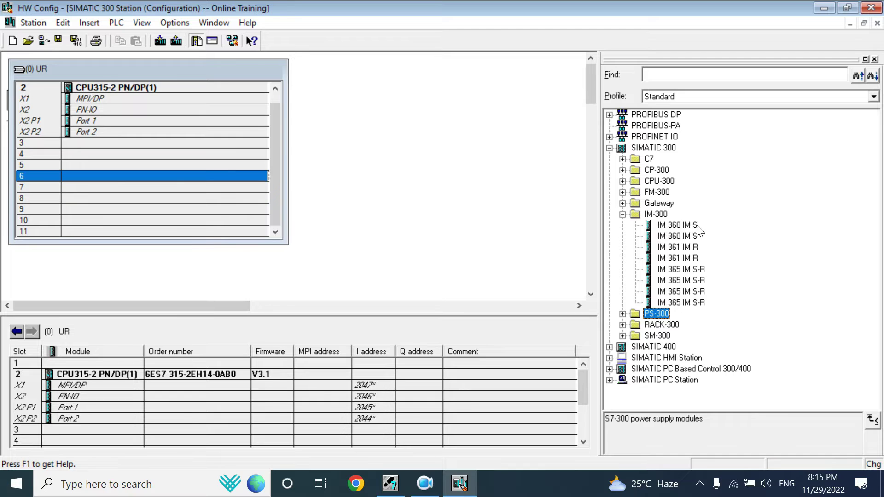
click(687, 248)
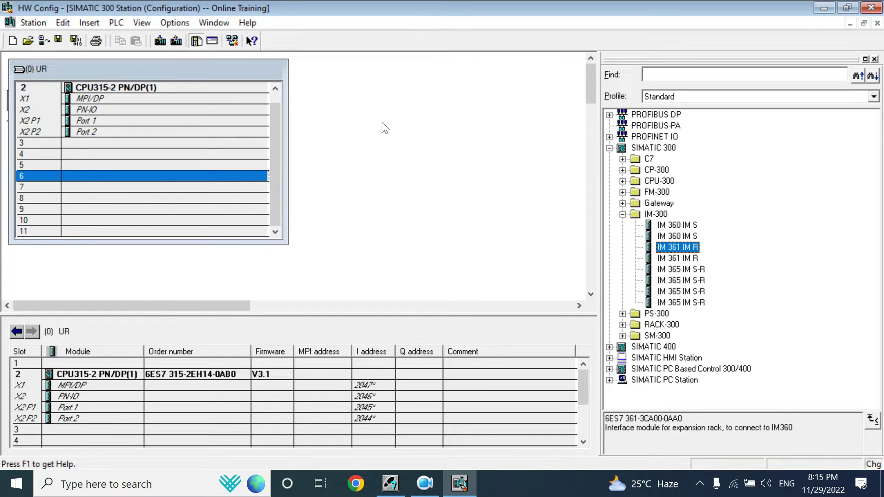
click(673, 227)
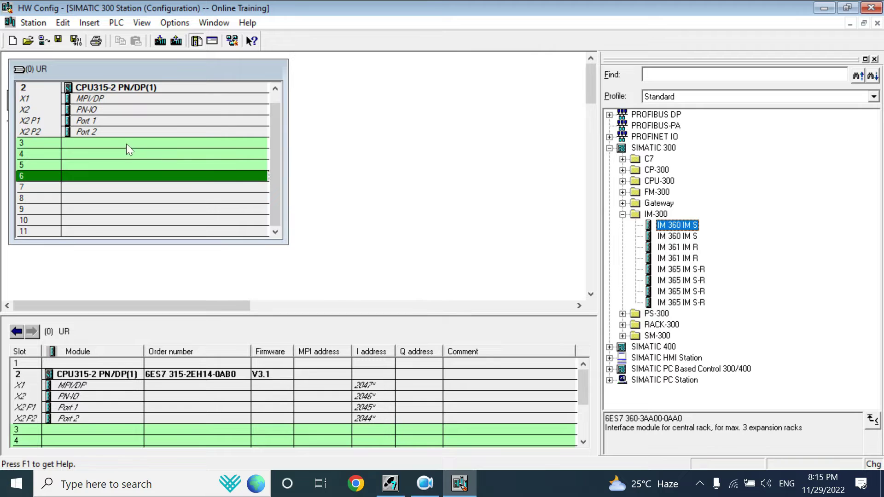
drag(124, 142, 128, 172)
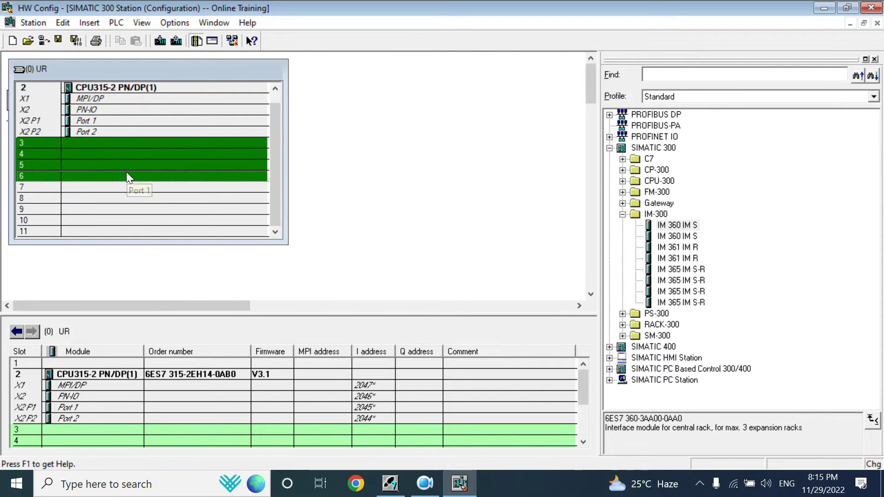
click(689, 247)
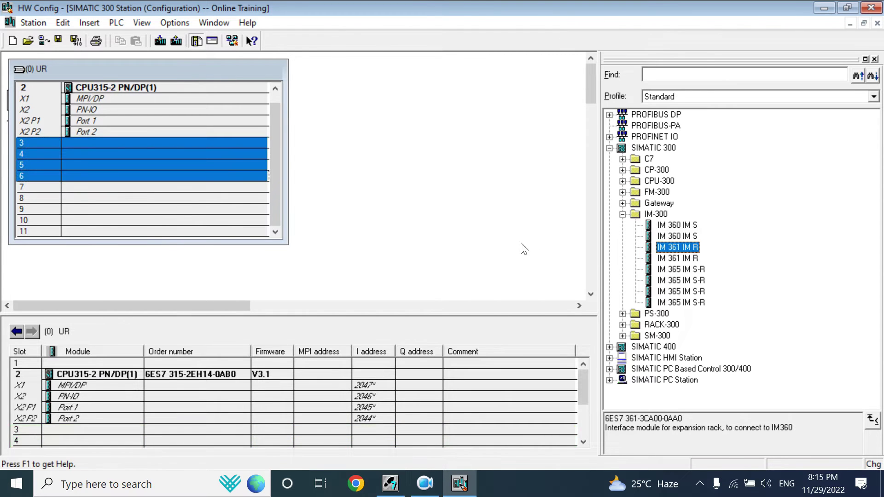
Try to insert the two IM 360 IM S interface modules into the station outside the rack.
click(521, 244)
drag(677, 223, 445, 250)
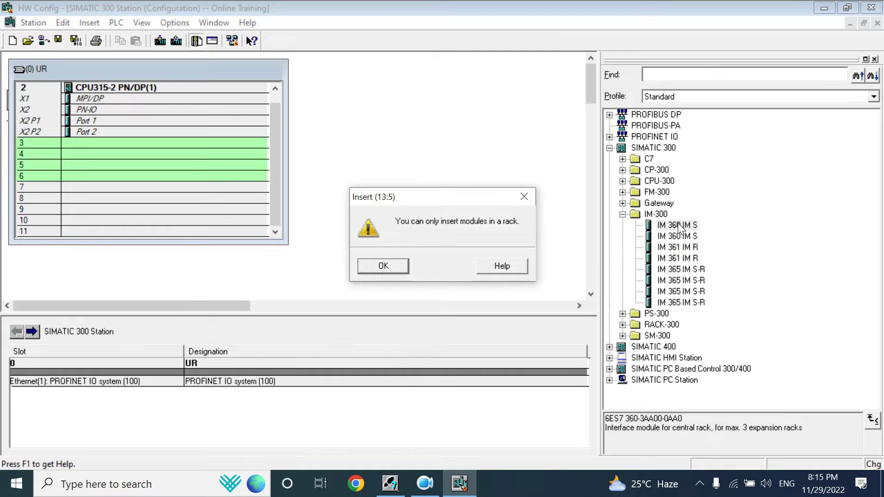
click(389, 267)
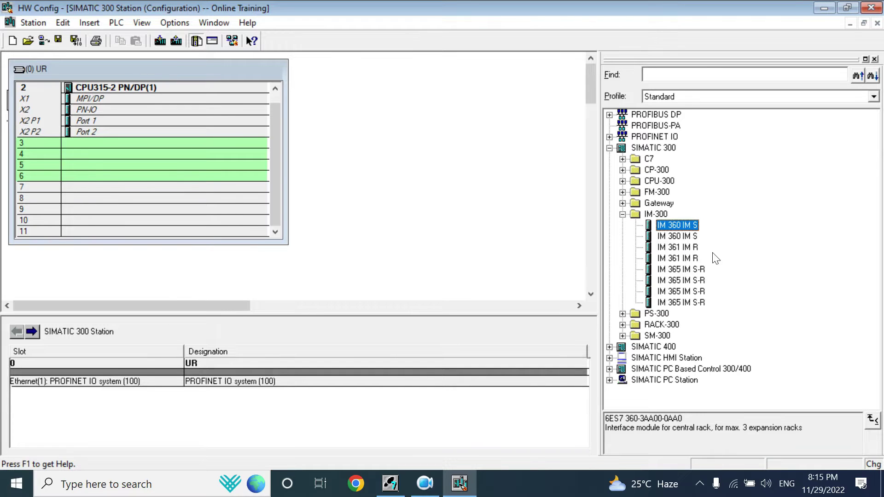
double_click(690, 237)
click(526, 199)
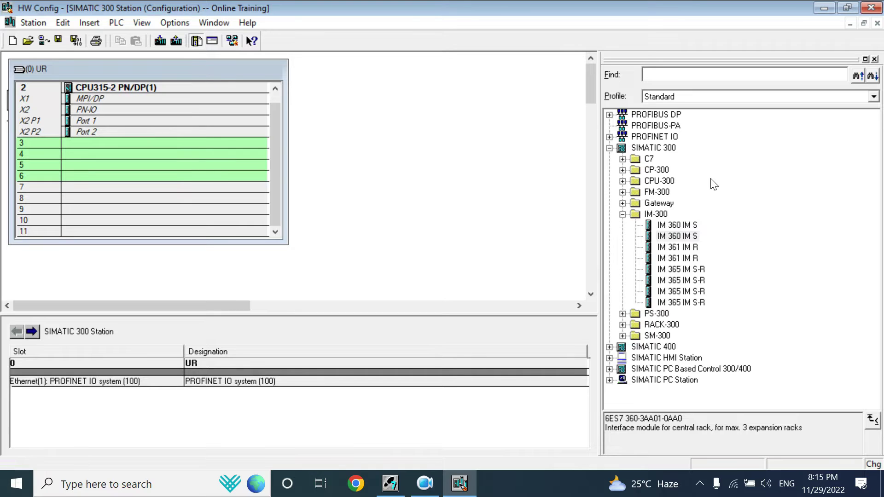
Add a RACK-300 rail to the station as an expansion rack and place it beside rack 0.
click(623, 214)
click(622, 236)
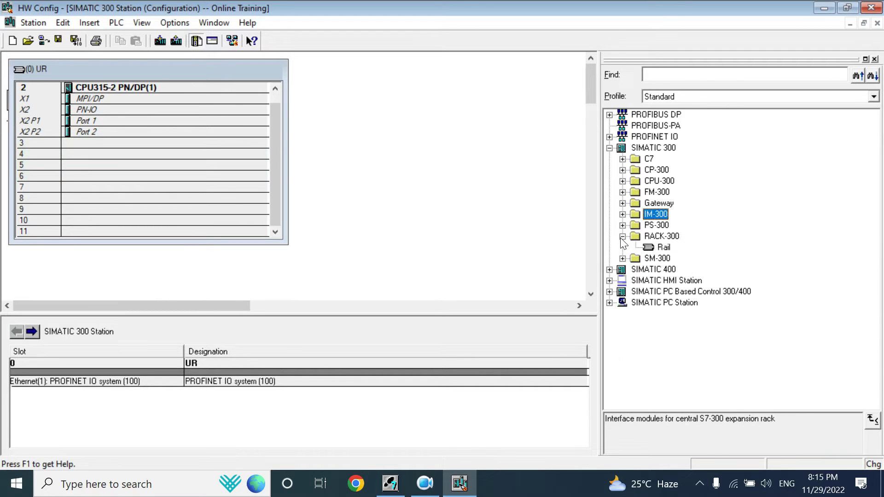
click(658, 249)
drag(659, 249, 402, 143)
drag(458, 147, 362, 83)
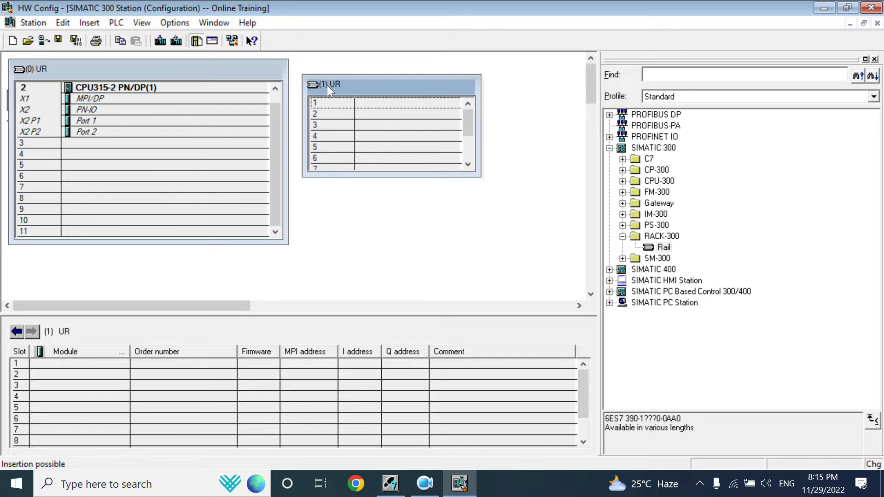
Examine slots 1, 2 and 3 of the expansion rack one by one.
click(377, 108)
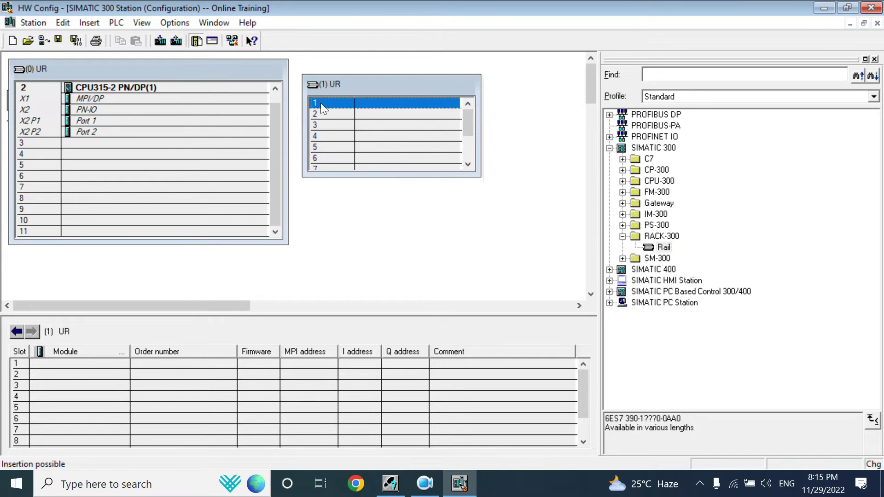
click(379, 117)
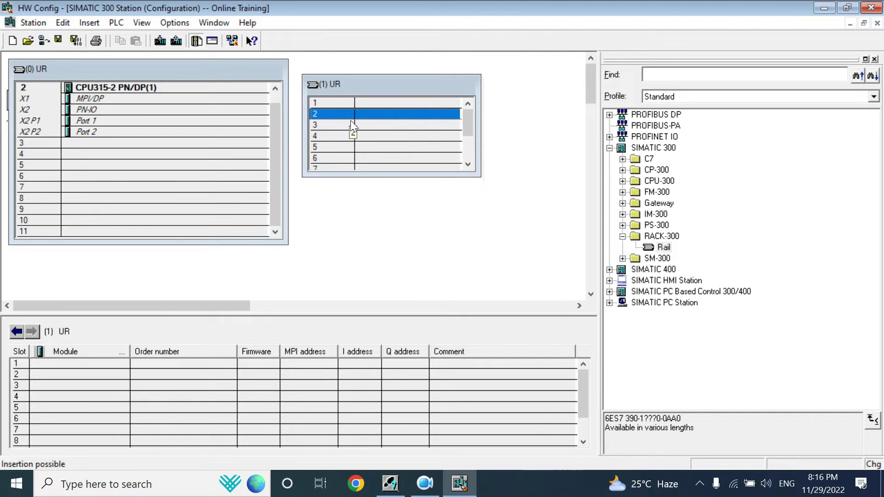
click(363, 126)
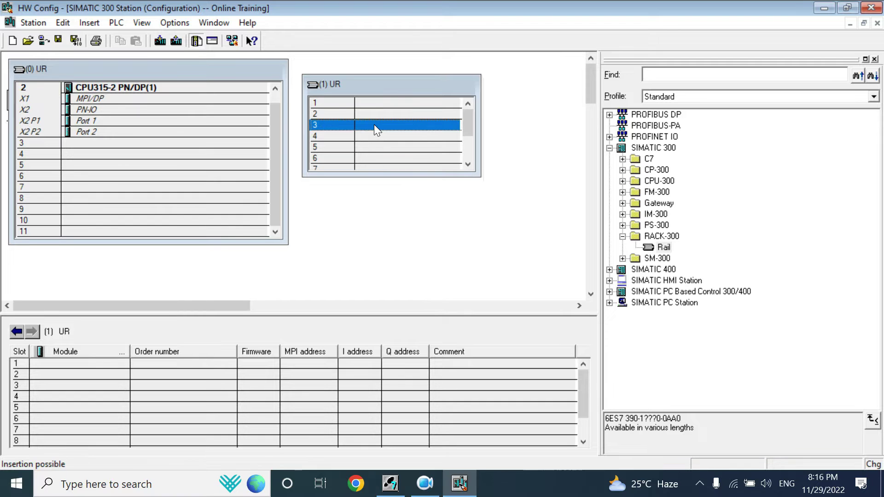
Examine the IM 360, IM 361 and IM 365 modules in the IM-300 catalog folder and the slots each allows in both racks.
click(621, 214)
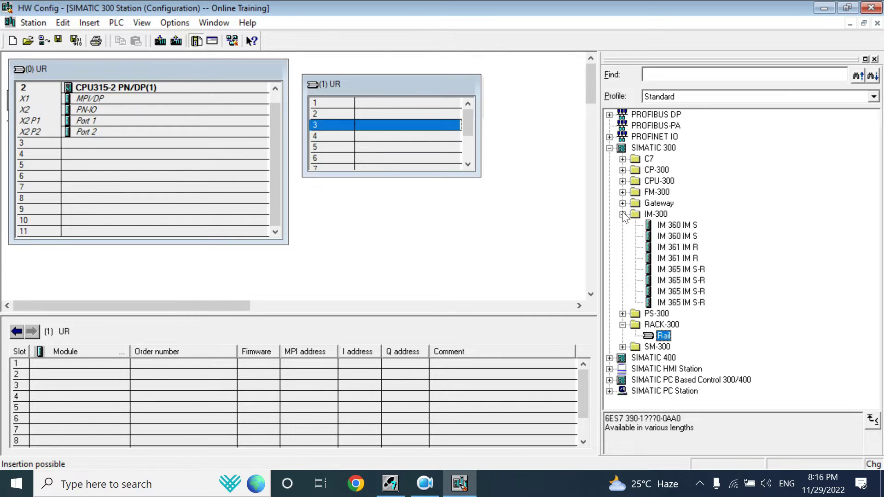
click(676, 248)
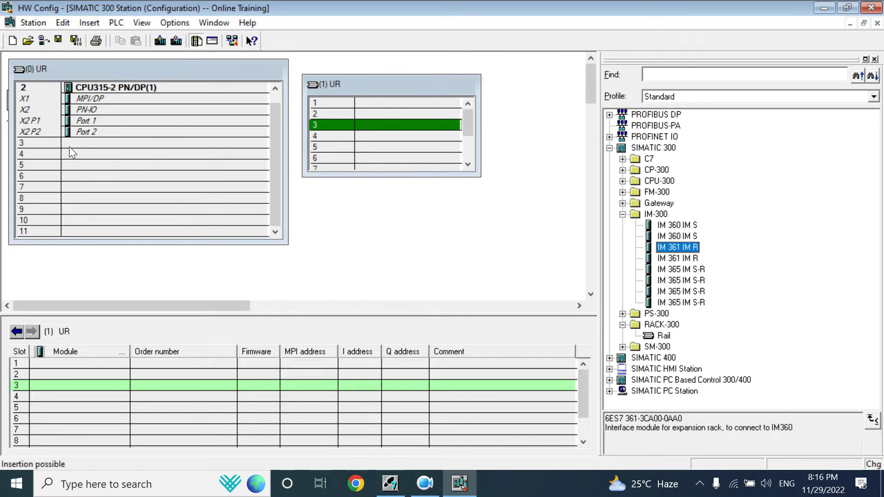
click(676, 227)
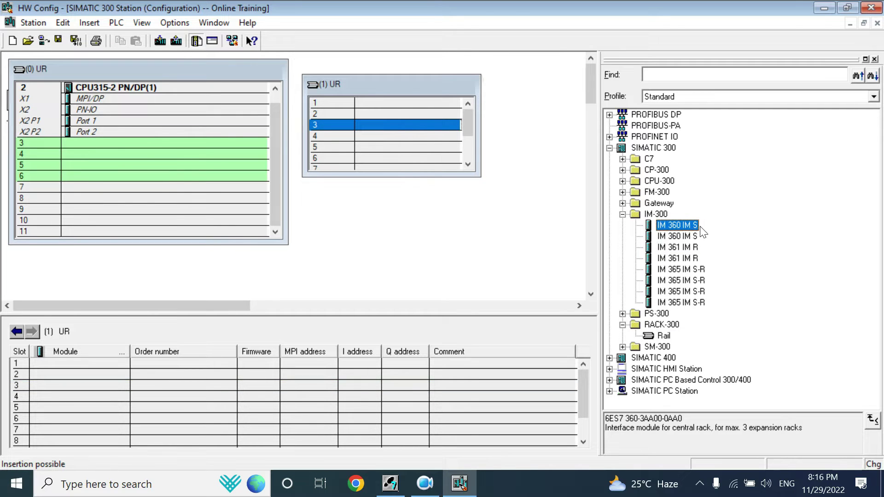
click(688, 237)
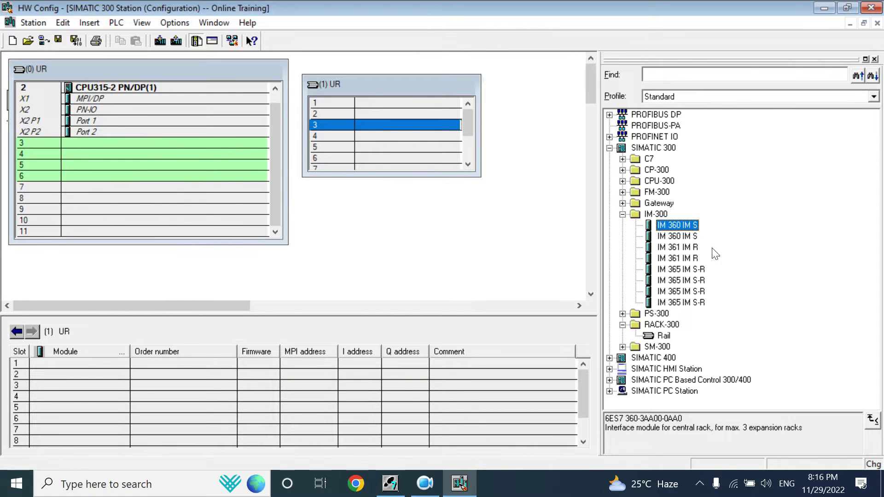
click(666, 247)
click(673, 259)
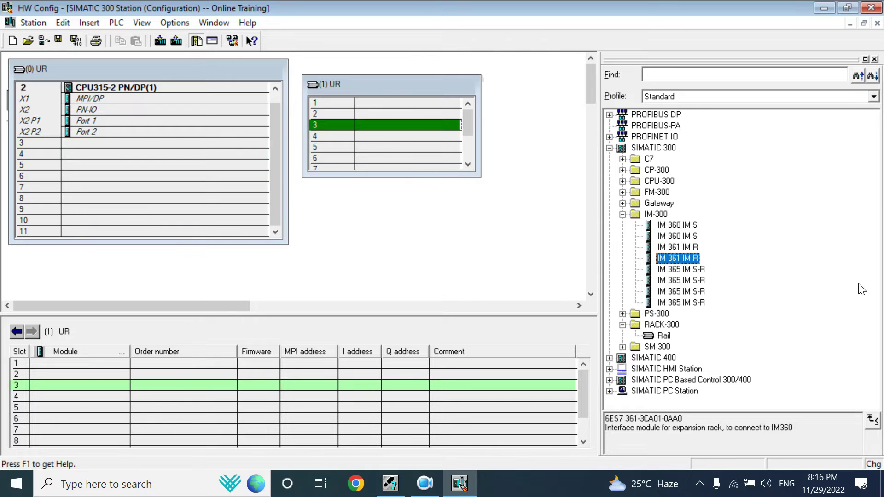
click(687, 271)
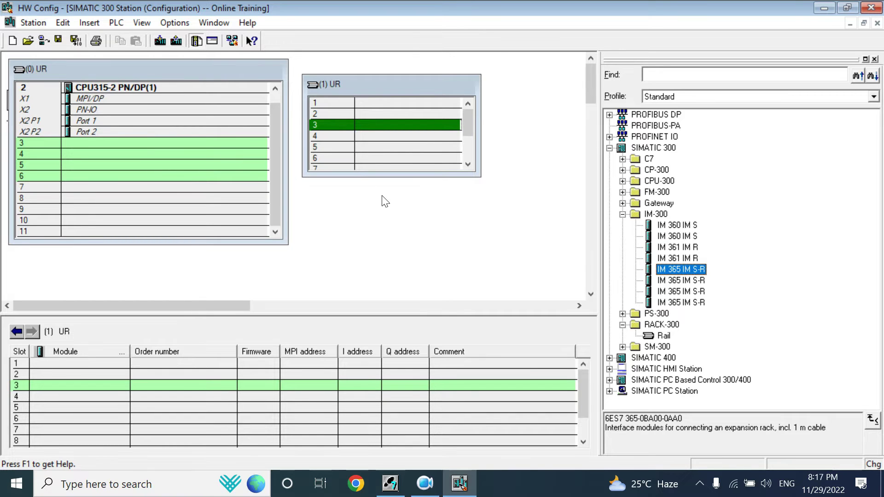
Move the expansion rack up beside rack 0.
mouse_move(348, 84)
mouse_down()
mouse_move(332, 60)
mouse_move(353, 73)
mouse_up()
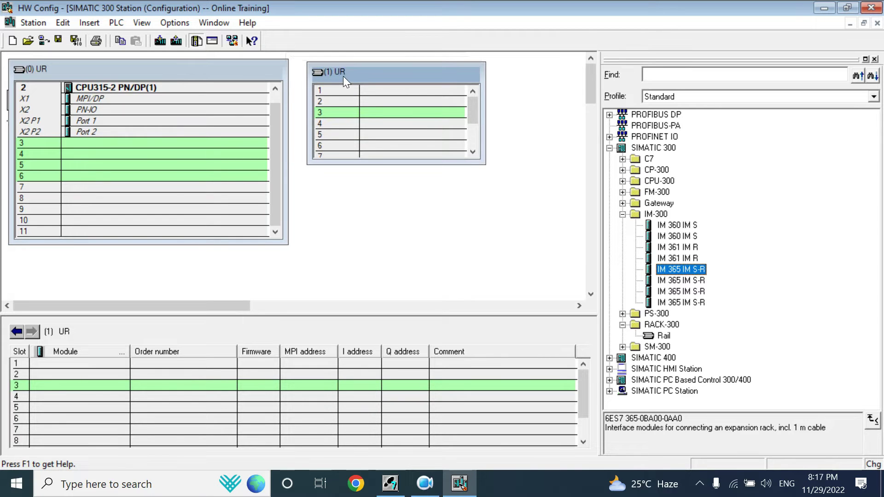
click(361, 166)
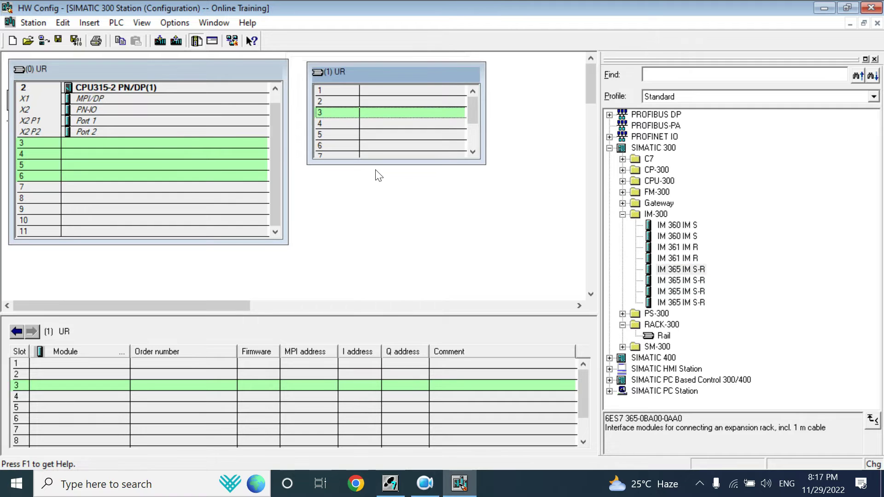
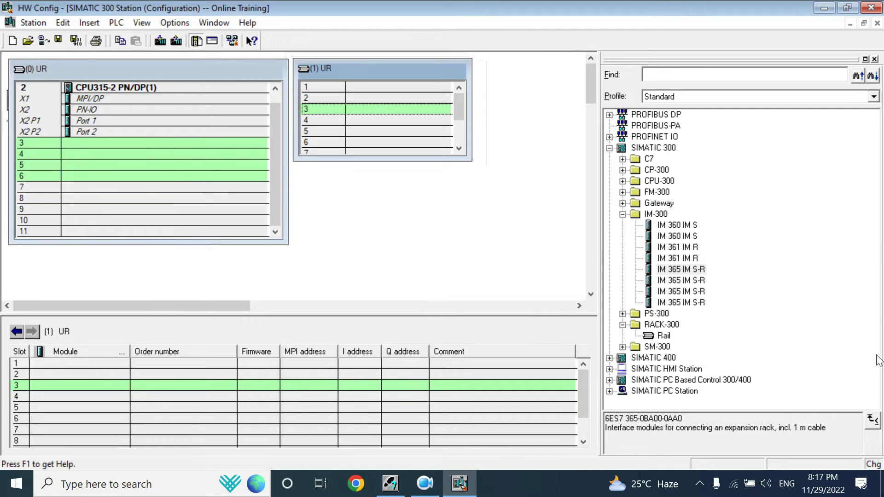
Try to insert the first IM 360 IM S module into the empty station area outside both racks.
click(677, 225)
drag(677, 226, 460, 205)
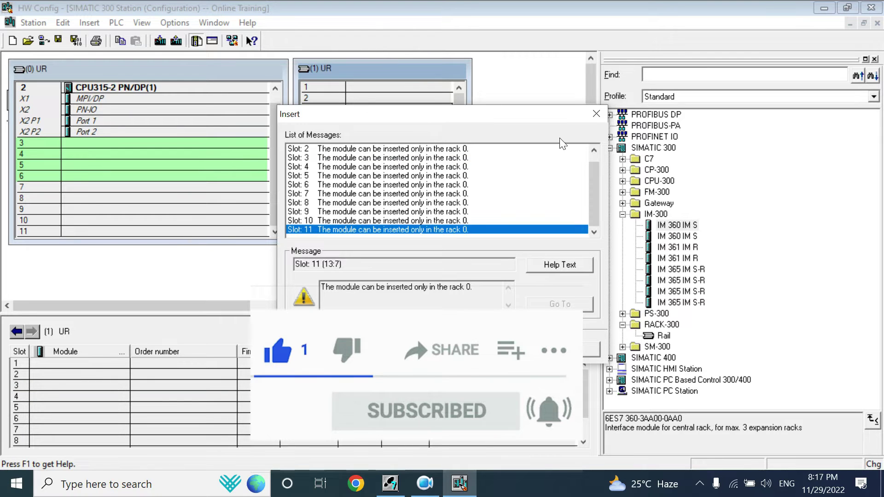
click(598, 115)
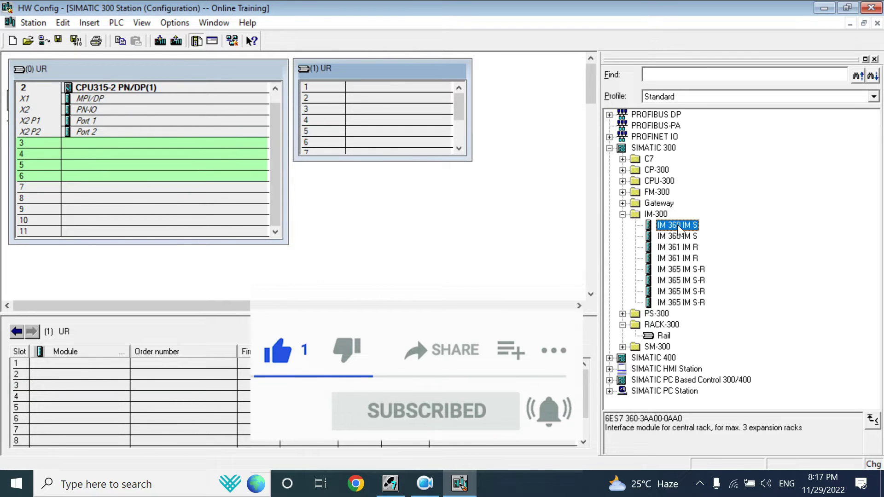
Insert the IM 360 IM S module with order number 6ES7 360-3AA00-0AA0 into slot 3 of rack 0.
drag(676, 229, 133, 149)
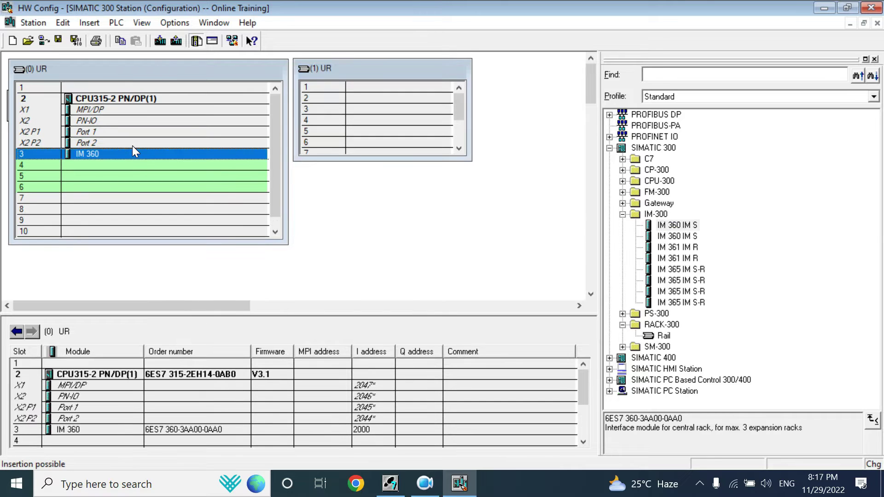
Try to insert the first IM 361 IM R module into the empty station area outside both racks.
click(675, 247)
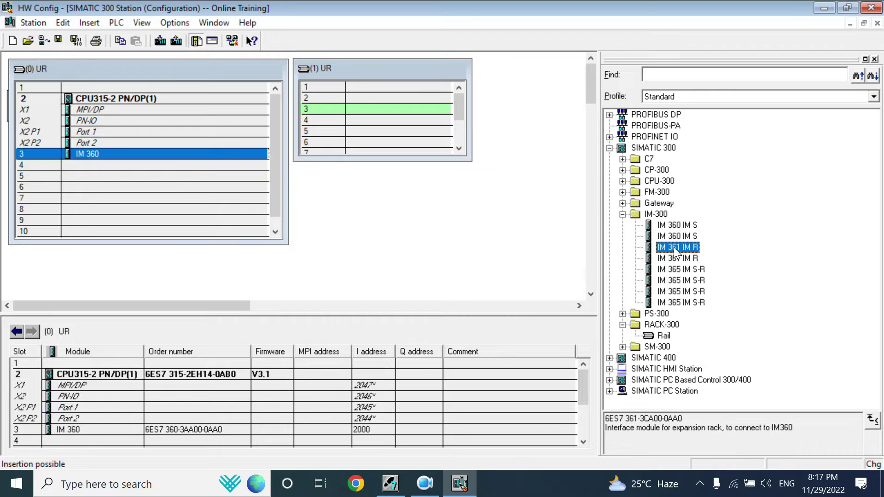
drag(673, 247, 392, 299)
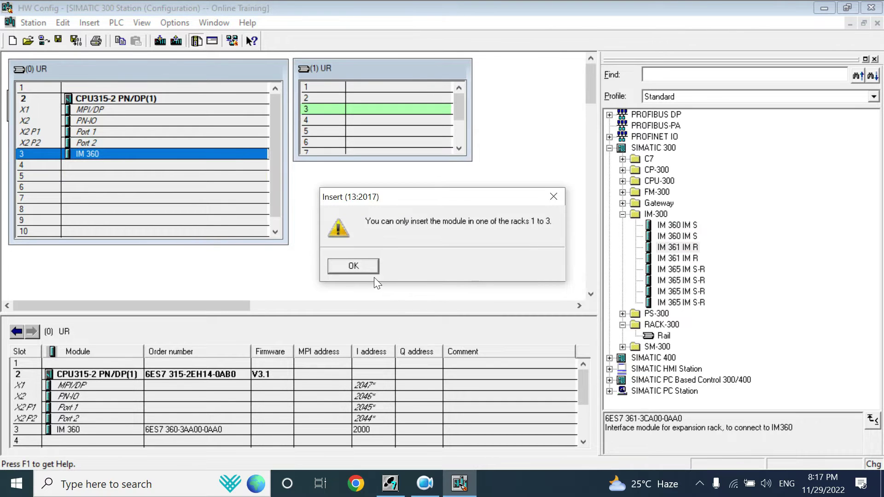
click(368, 270)
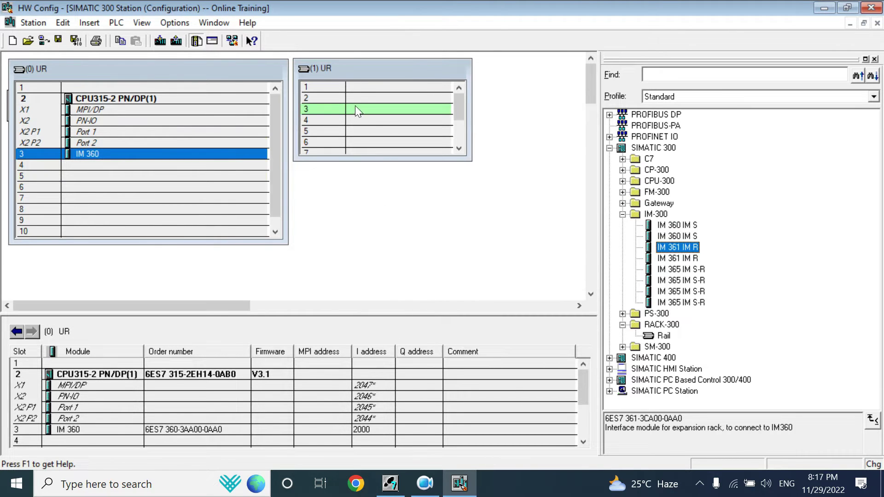
Move the expansion rack away from rack 0 and insert the IM 361 IM R module 6ES7 361-3CA00-0AA0 into its slot 3.
drag(364, 69, 497, 82)
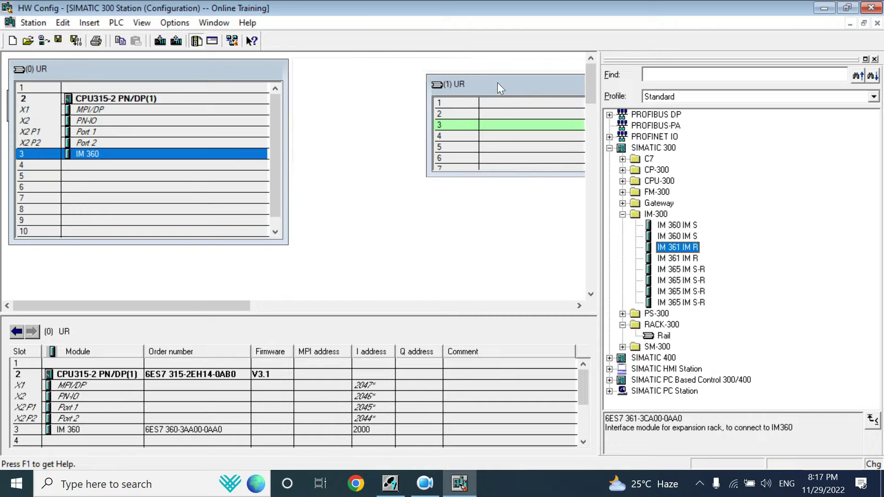
click(489, 132)
click(491, 124)
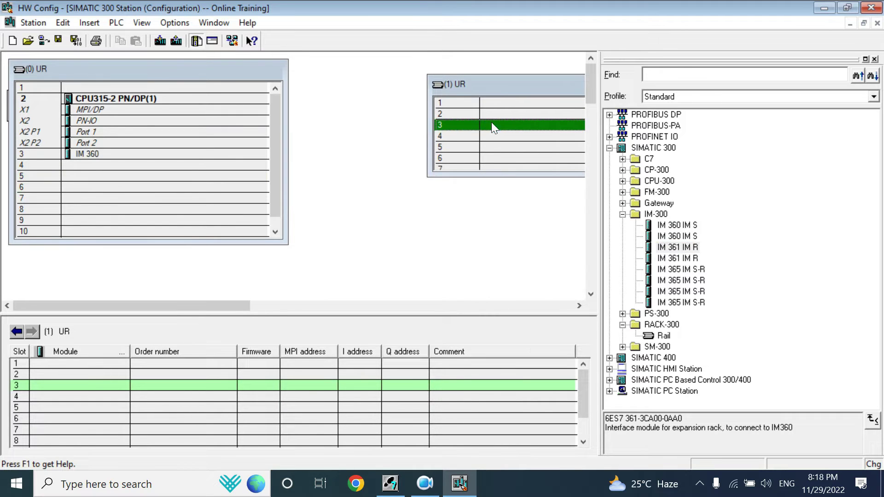
click(677, 248)
double_click(677, 247)
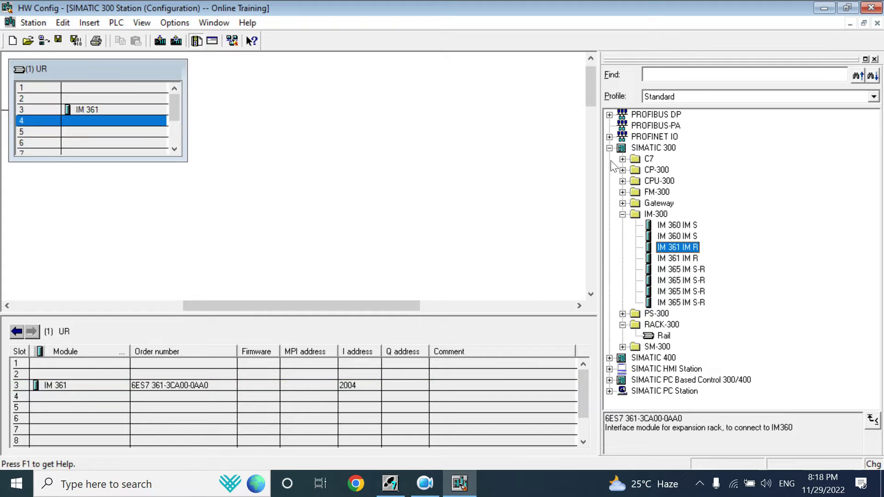
Move the expansion rack closer to rack 0 and enlarge its window to show slots 1 to 8.
drag(588, 86, 581, 41)
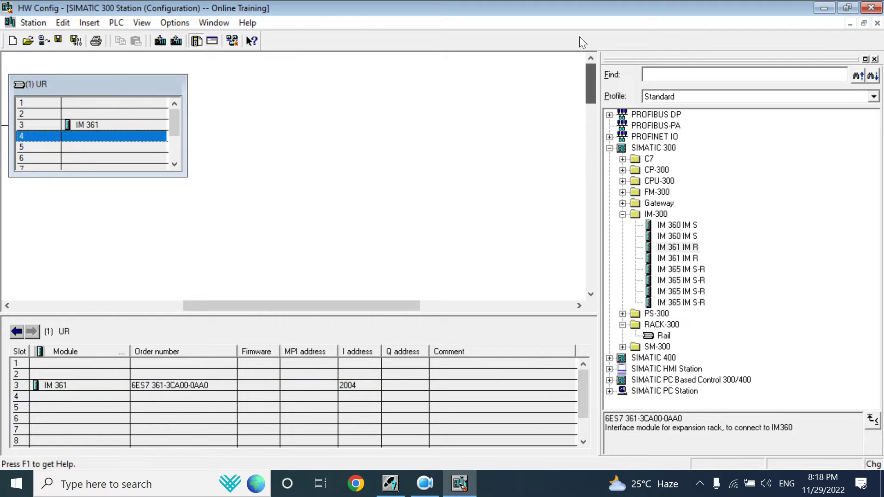
drag(230, 303, 46, 293)
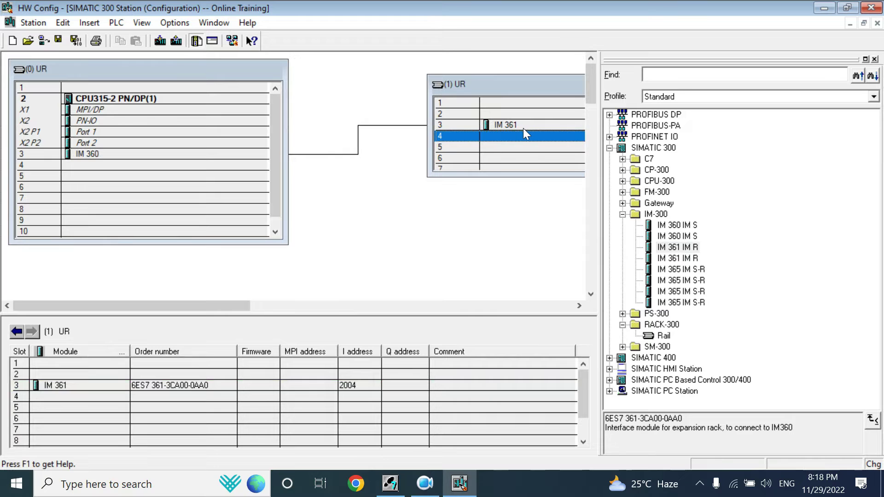
drag(473, 83, 415, 80)
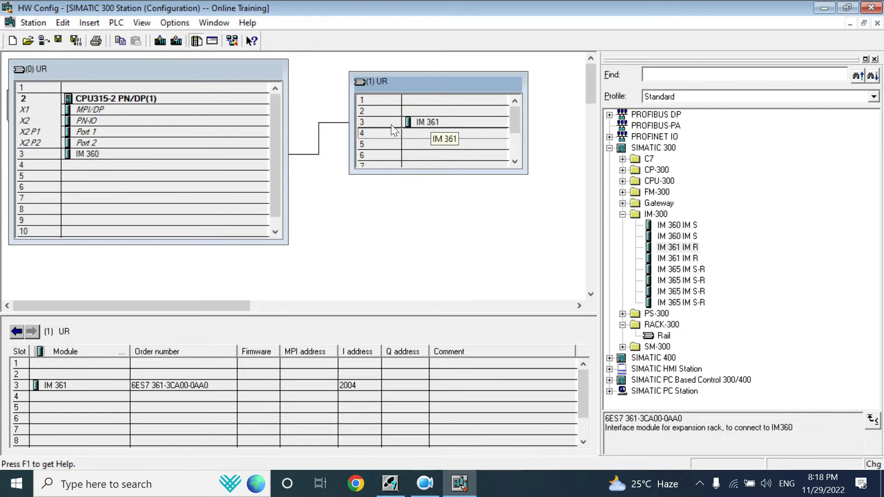
drag(518, 174, 505, 191)
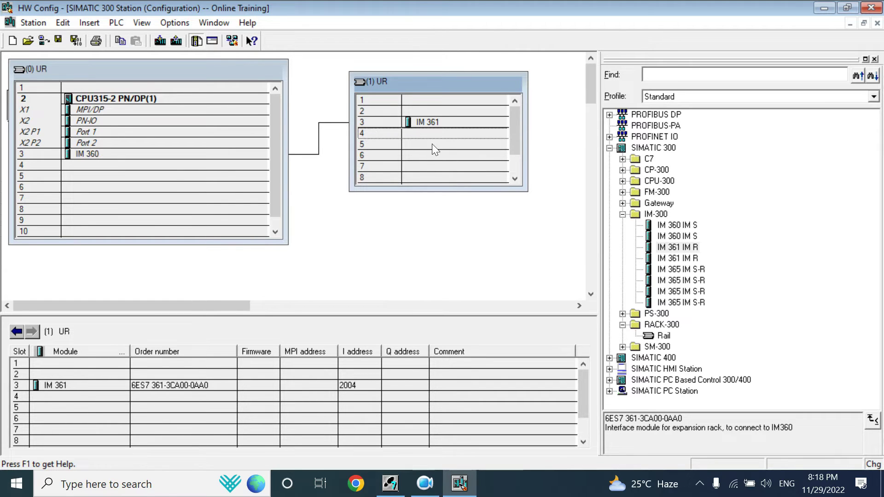
Insert the SM 321 DI16xDC24V digital input module 6ES7 321-1BH00-0AA0 from the DI-300 folder into slot 4 of rack 0.
click(103, 95)
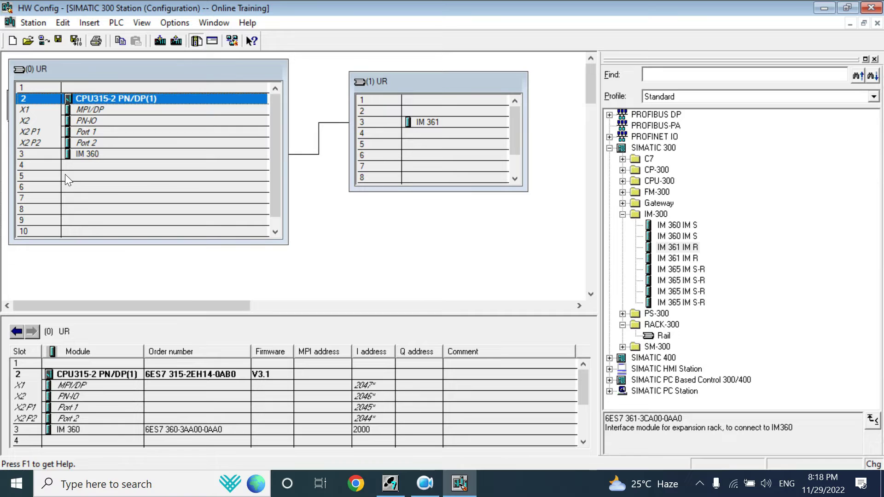
click(622, 215)
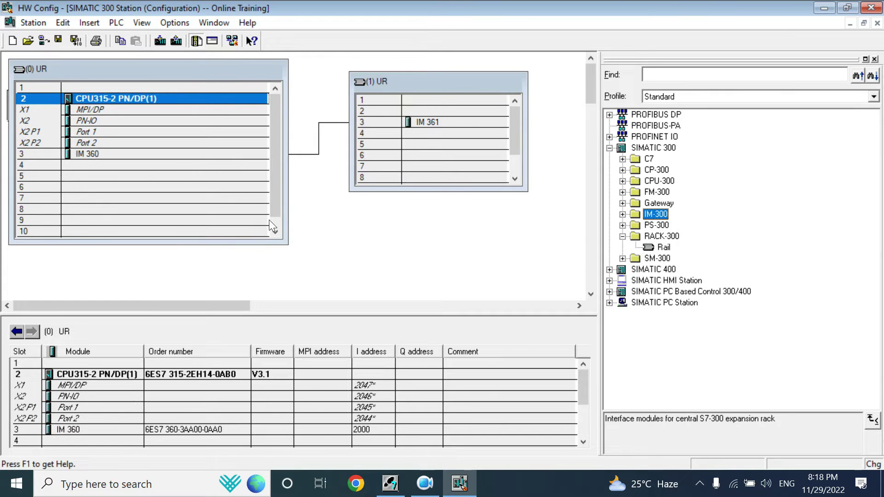
drag(274, 205, 273, 216)
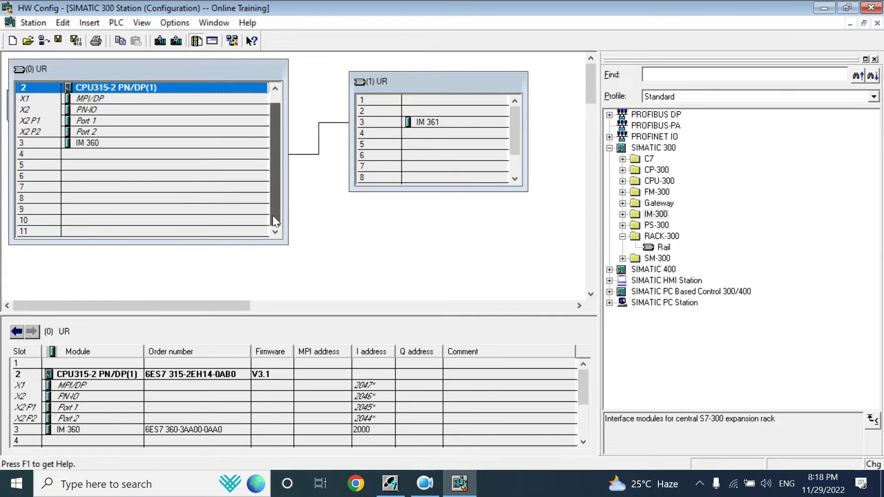
click(623, 258)
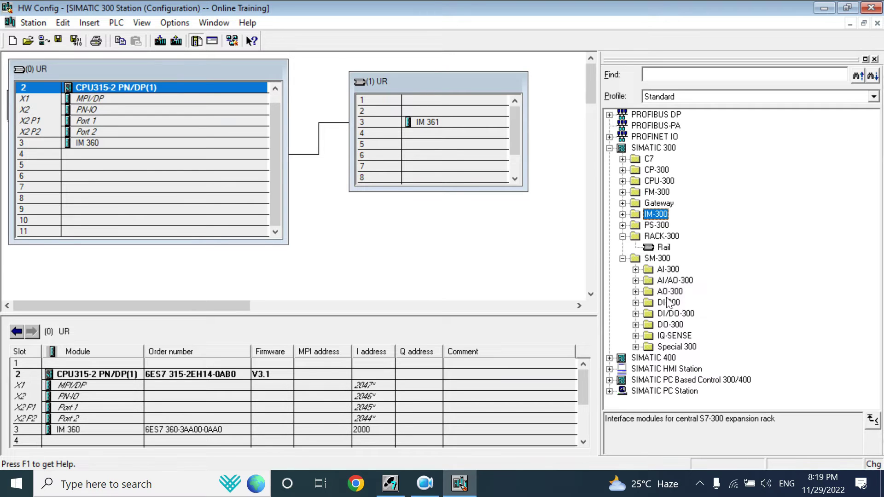
click(636, 303)
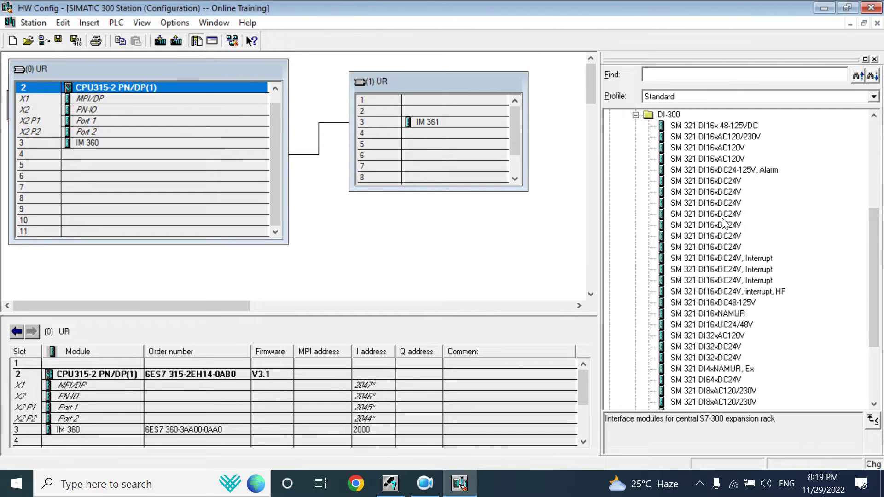
click(693, 181)
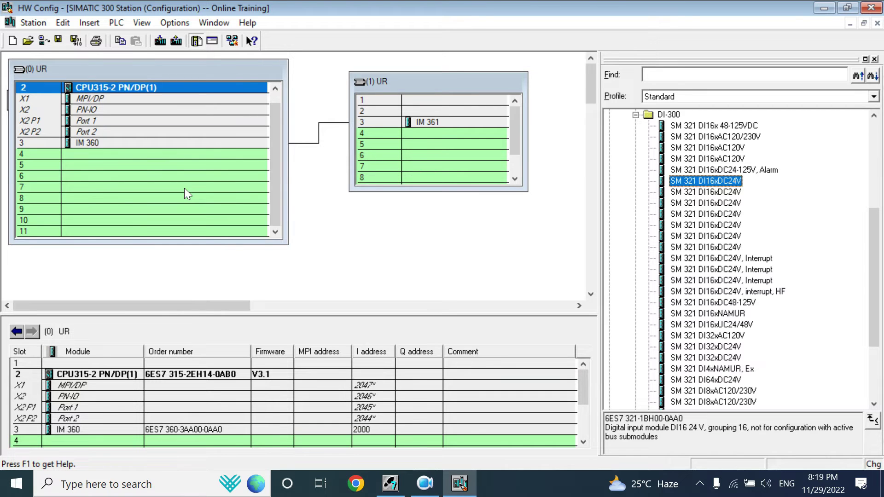
drag(727, 183, 138, 152)
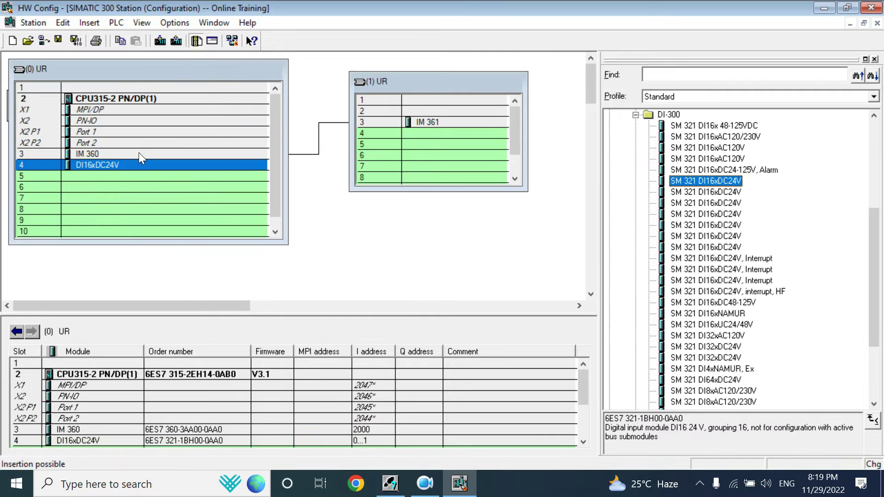
Turn off the system default addressing of the DI16xDC24V module in slot 4 of rack 0 and set its input start address to 10.
double_click(97, 166)
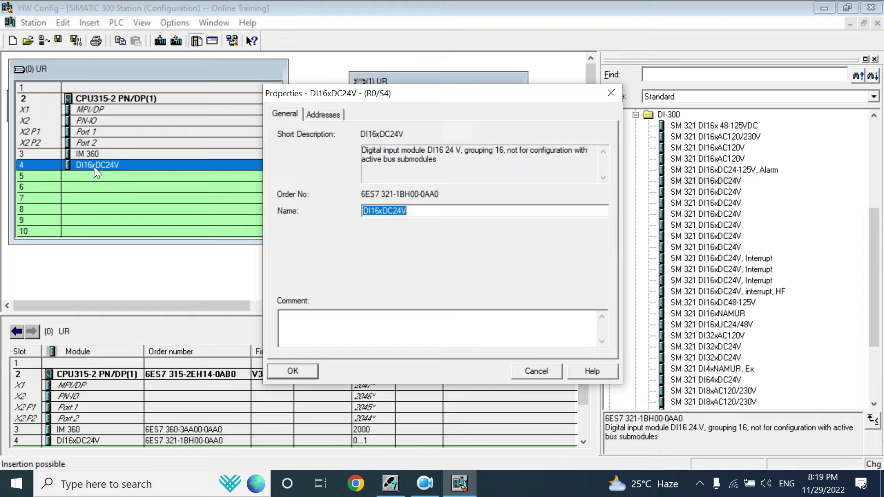
click(536, 371)
double_click(125, 164)
click(318, 113)
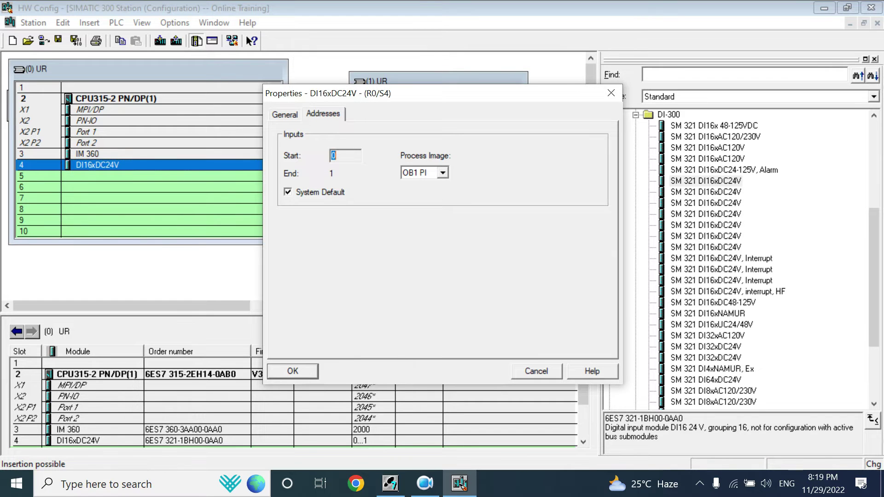
click(287, 192)
click(343, 155)
key(BackSpace)
text(10)
key(Return)
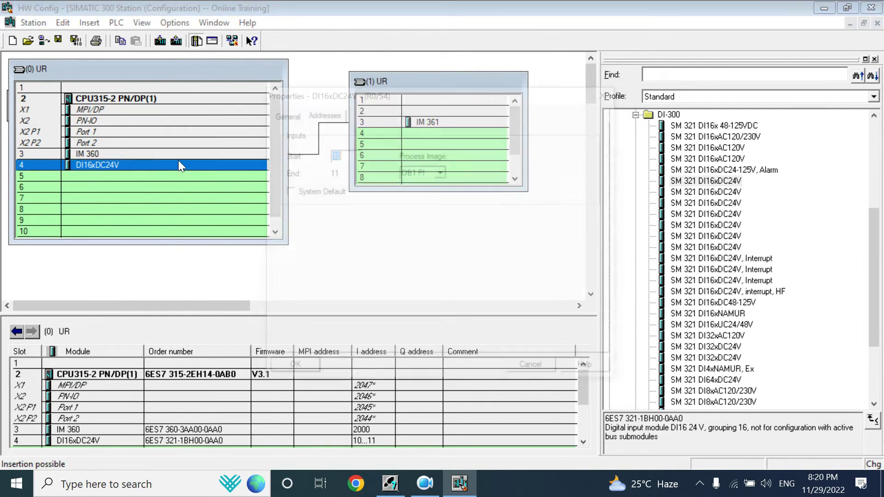
Set the input start address of the DI16xDC24V module in slot 4 of rack 0 to 0.
double_click(179, 164)
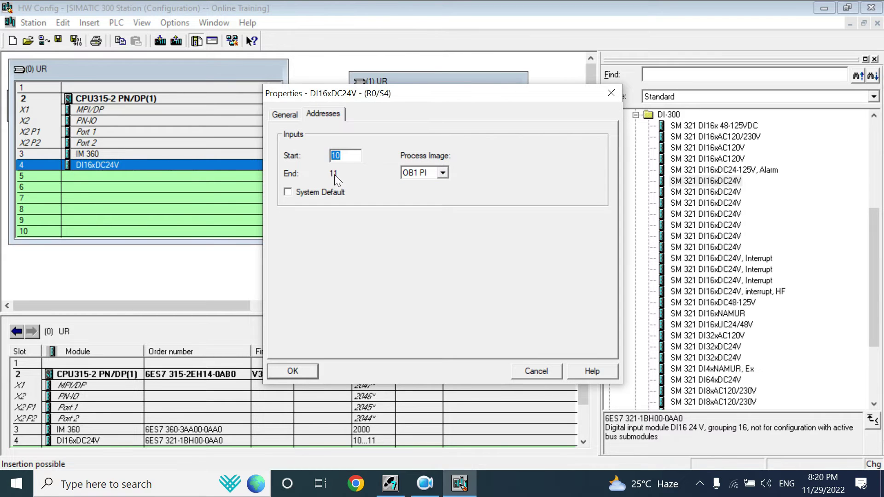
text(10)
key(shift+Home)
text(10)
key(Return)
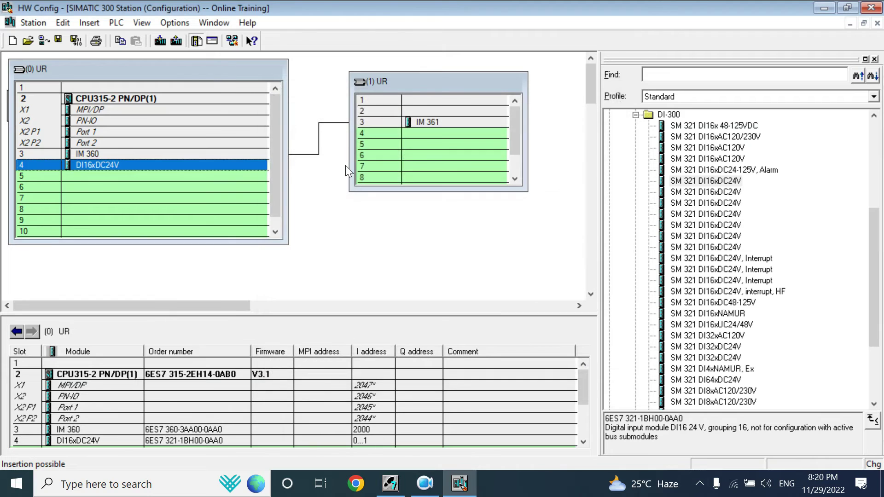
Insert the SM 321 DI16xDC24V digital input module 6ES7 321-1BH10-0AA0 into slot 4 of rack 1.
click(355, 221)
click(690, 214)
drag(689, 215, 410, 155)
drag(419, 112, 418, 112)
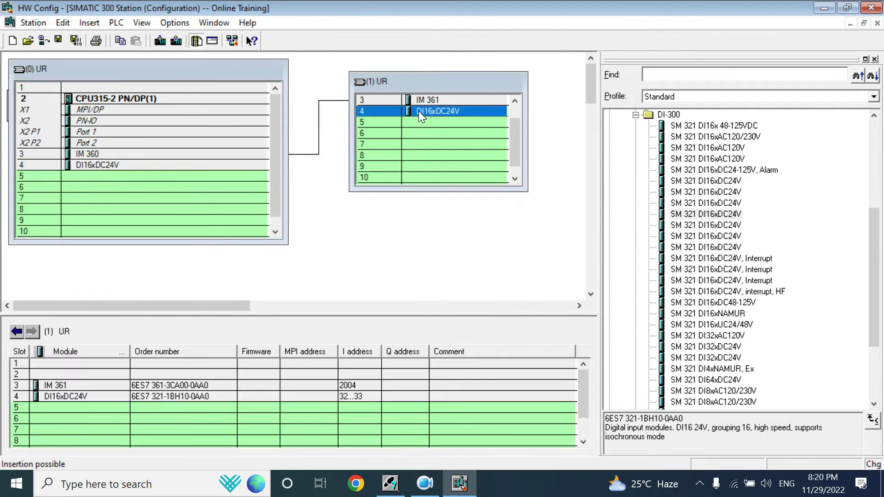
Turn off the system default addressing of the DI16xDC24V module in slot 4 of rack 1 and set its input start address to 2.
double_click(429, 112)
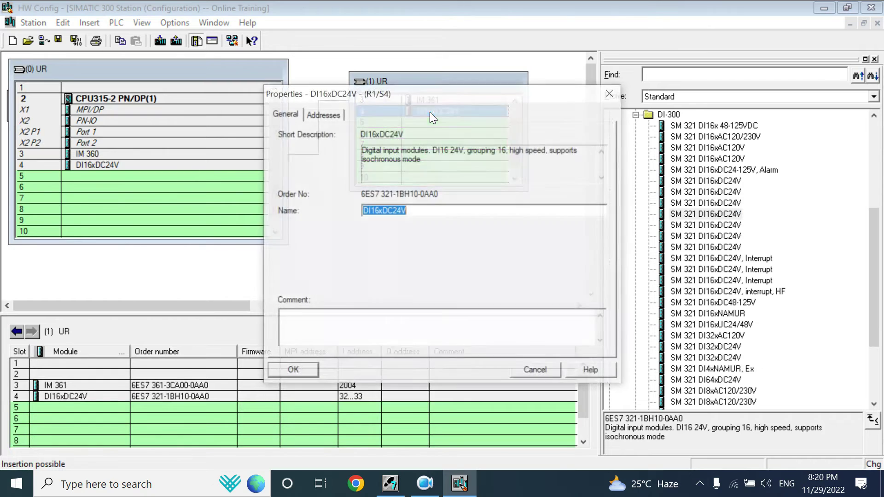
click(321, 115)
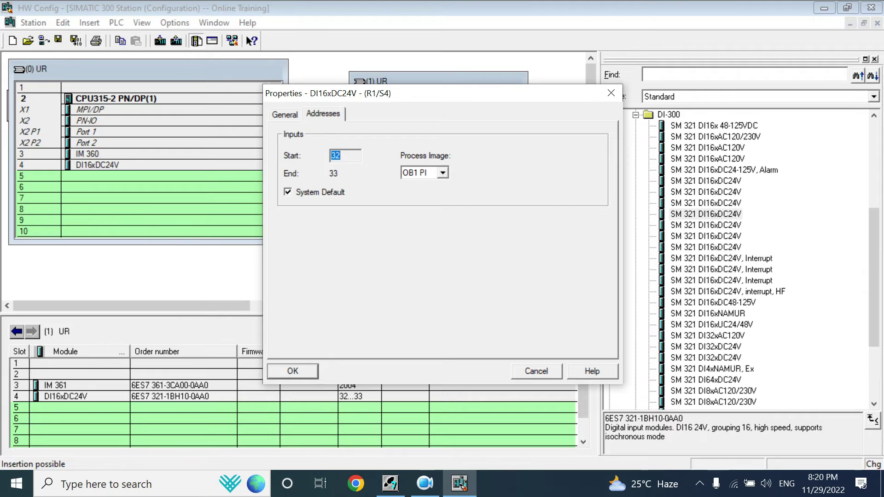
click(287, 192)
click(340, 156)
double_click(340, 155)
text(2)
key(Return)
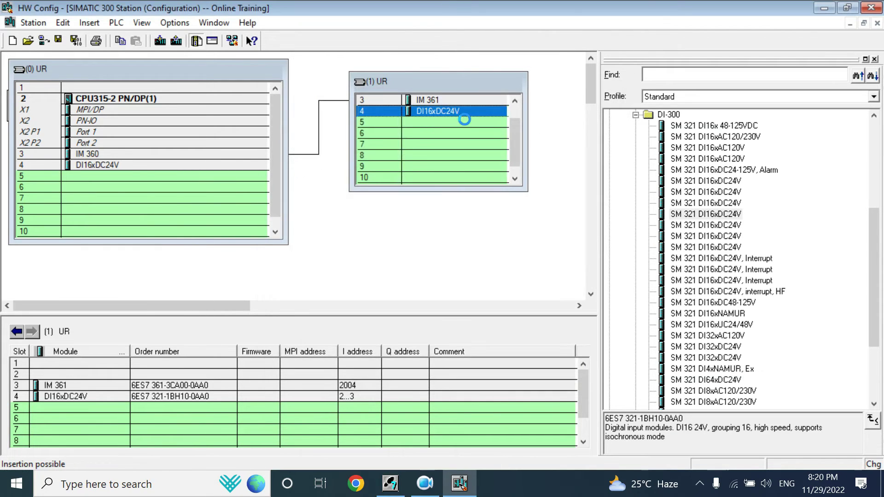
Set the start address of rack 1's DI16xDC24V module to 33 and move the expansion rack slightly closer to rack 0.
double_click(454, 109)
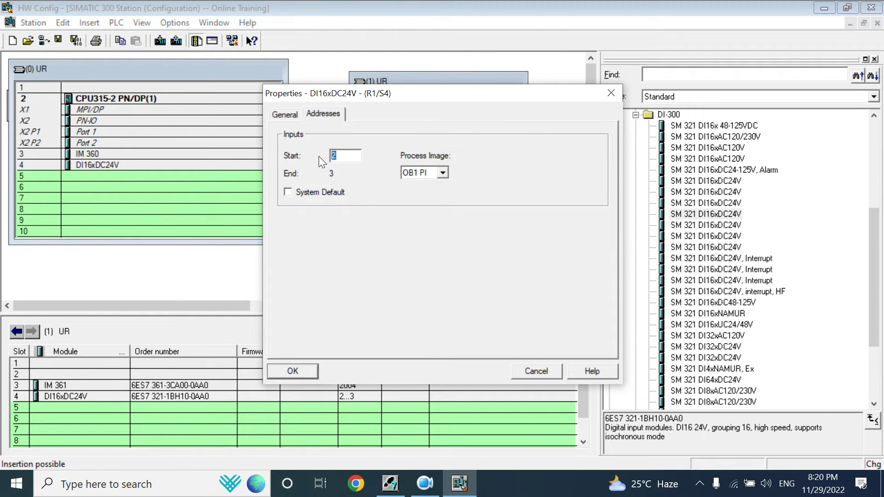
text(33)
key(Return)
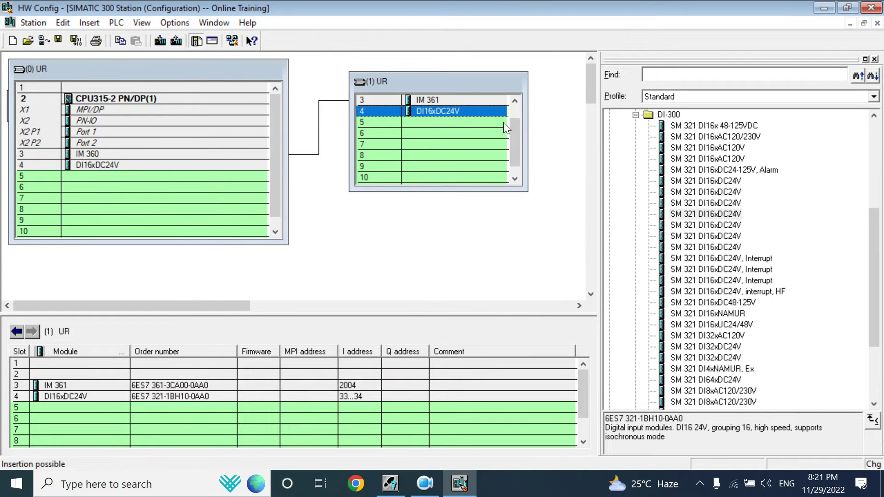
click(438, 83)
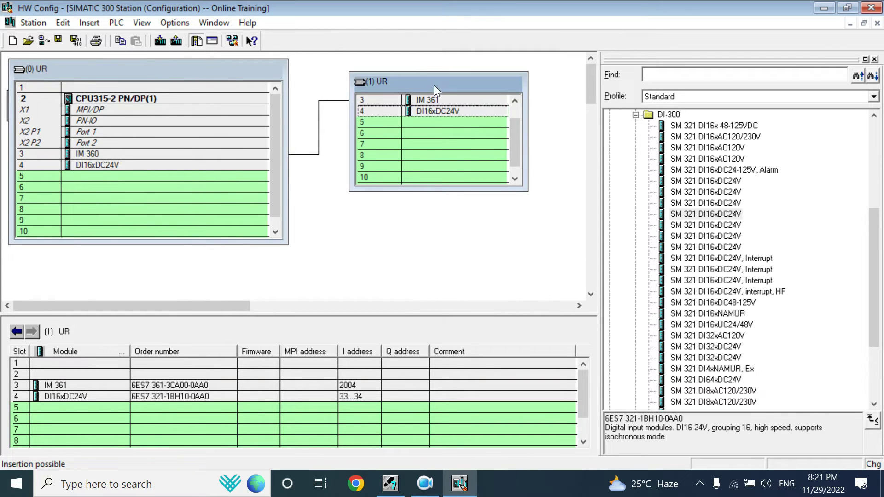
mouse_move(391, 85)
mouse_down()
mouse_move(409, 82)
mouse_move(382, 76)
mouse_up()
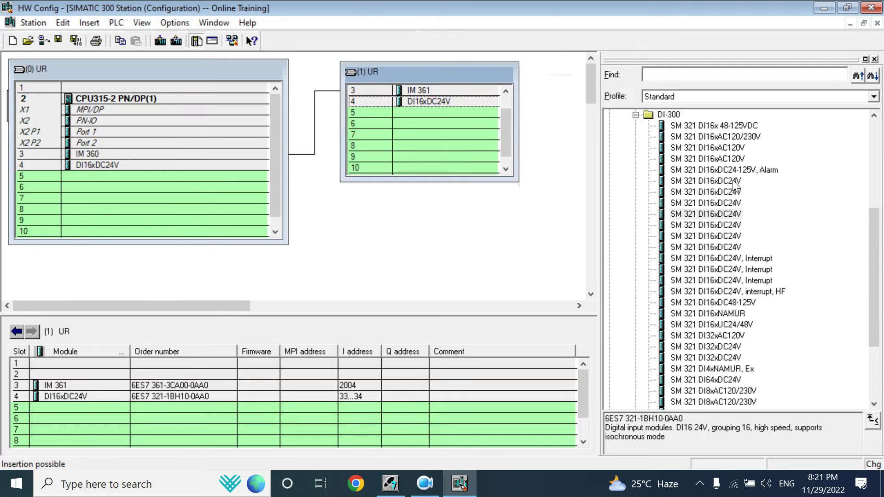
Insert the SM 322 DO16xDC24V/0.5A digital output module 6ES7 322-1BH00-0AA0 from the DO-300 folder into slot 5 of rack 0.
click(636, 115)
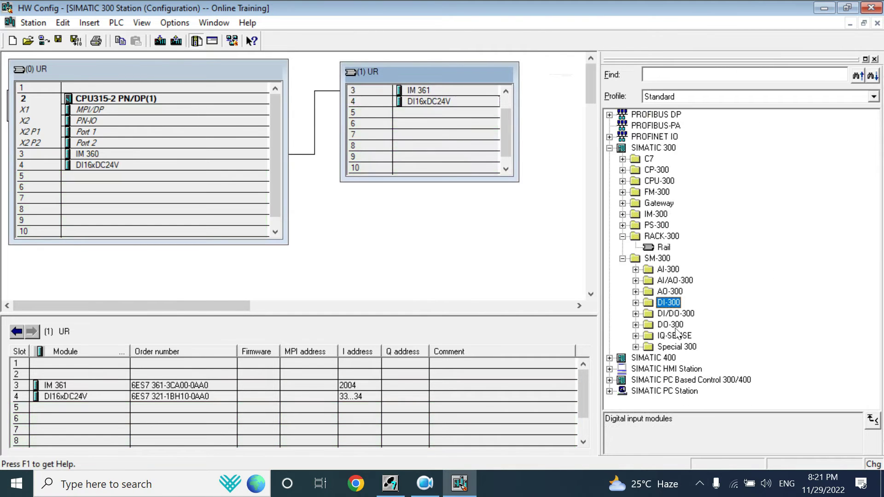
click(636, 325)
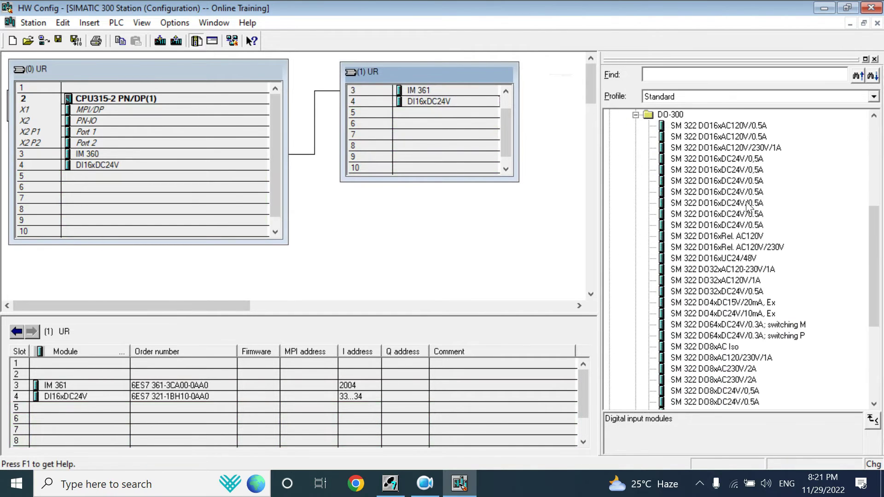
click(688, 182)
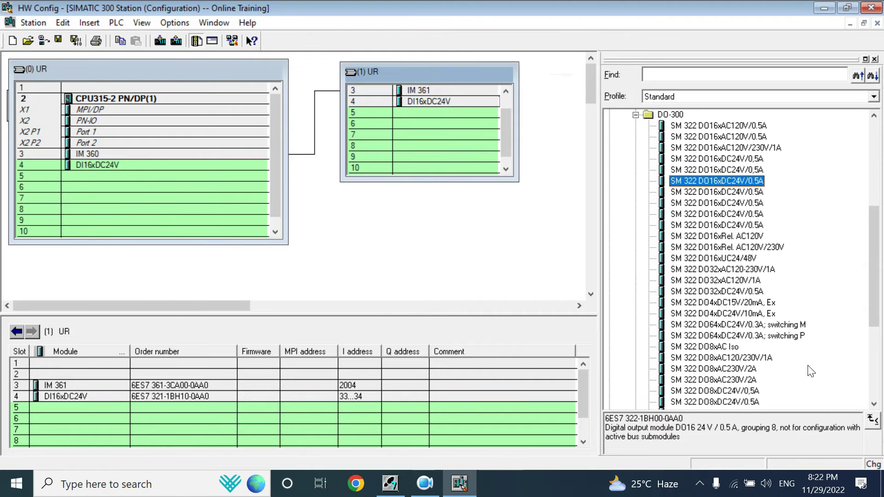
drag(705, 180, 119, 178)
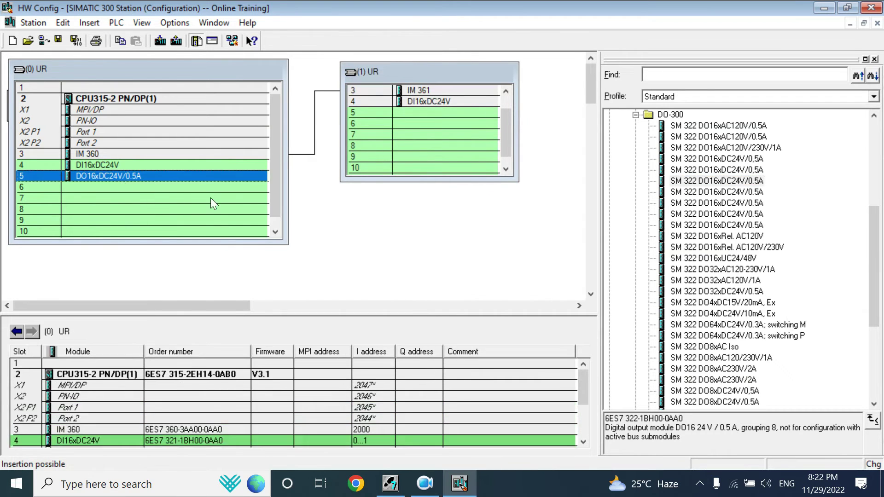
click(307, 236)
Turn off the system default addressing of the DO16xDC24V/0.5A module in slot 5, set its output start address to 0 and check the setting.
double_click(146, 174)
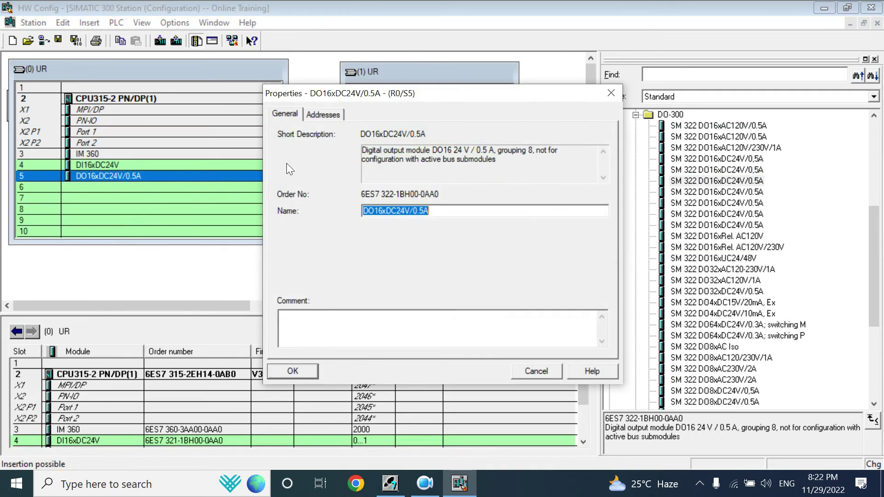
click(313, 116)
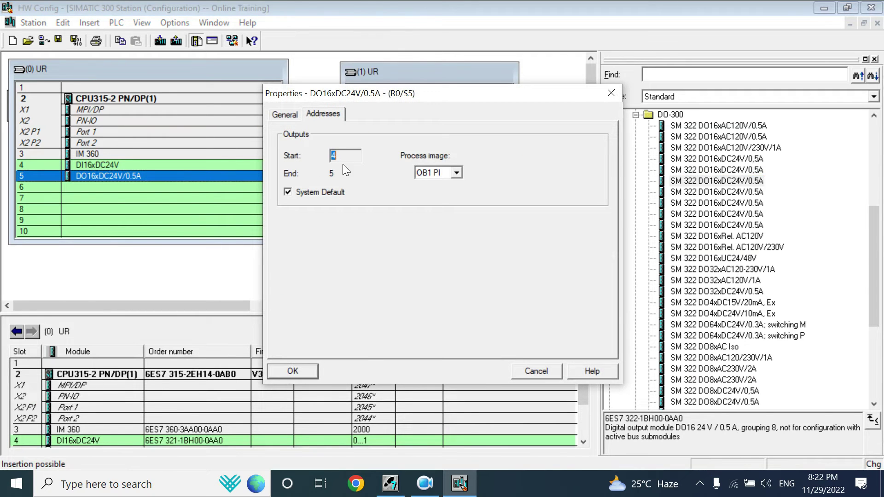
click(289, 191)
key(Tab)
text(0)
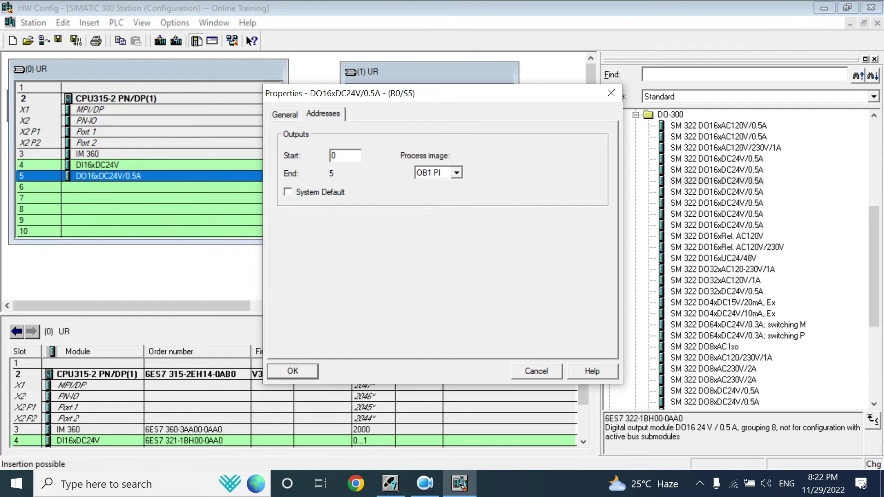
key(Return)
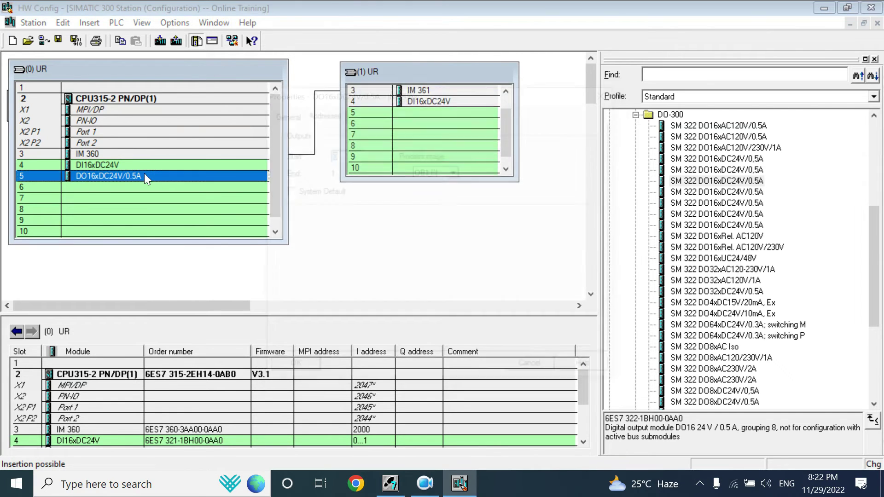
double_click(145, 173)
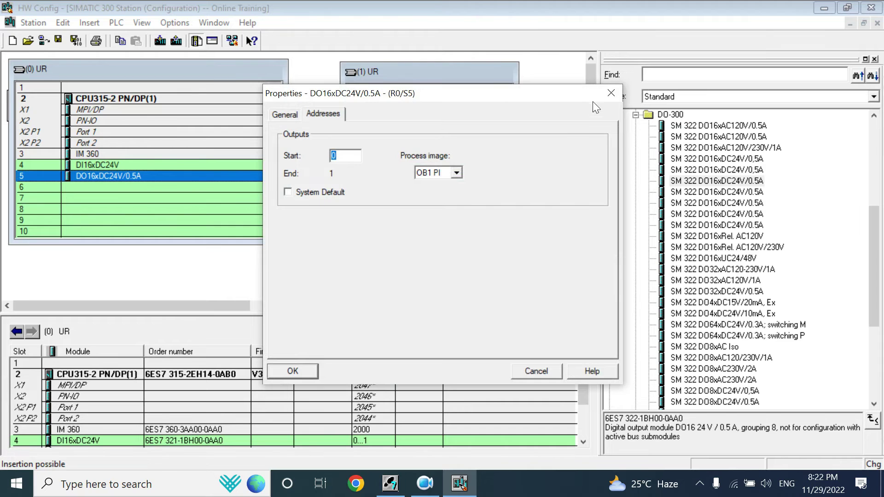
click(611, 93)
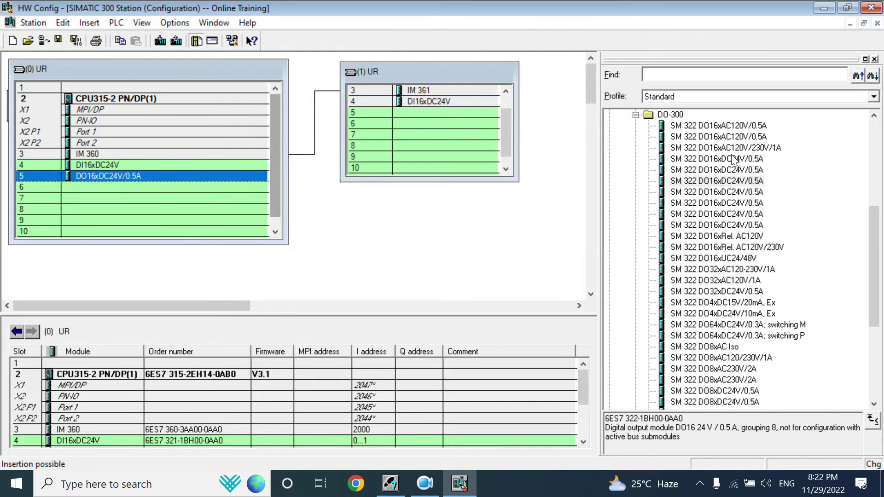
Insert the SM 331 AI8x12Bit analog input module 6ES7 331-7KF00-0AB0 from the AI-300 folder into slot 6 of rack 0.
click(636, 115)
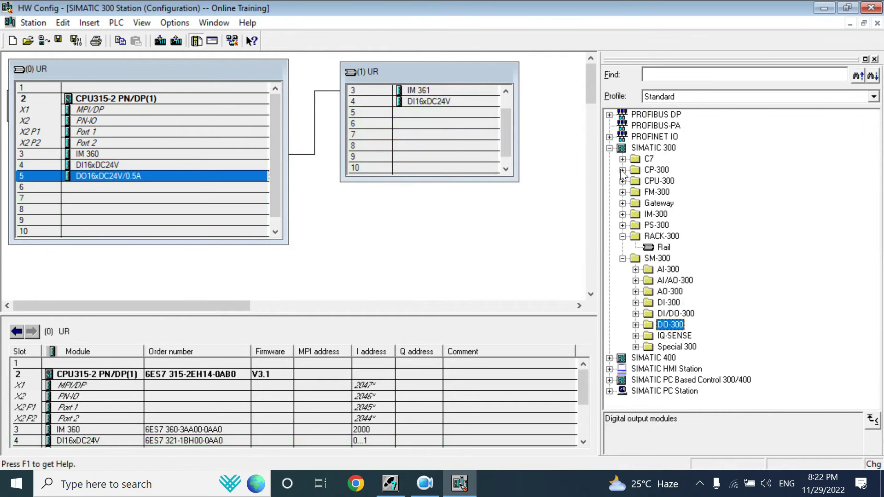
click(636, 269)
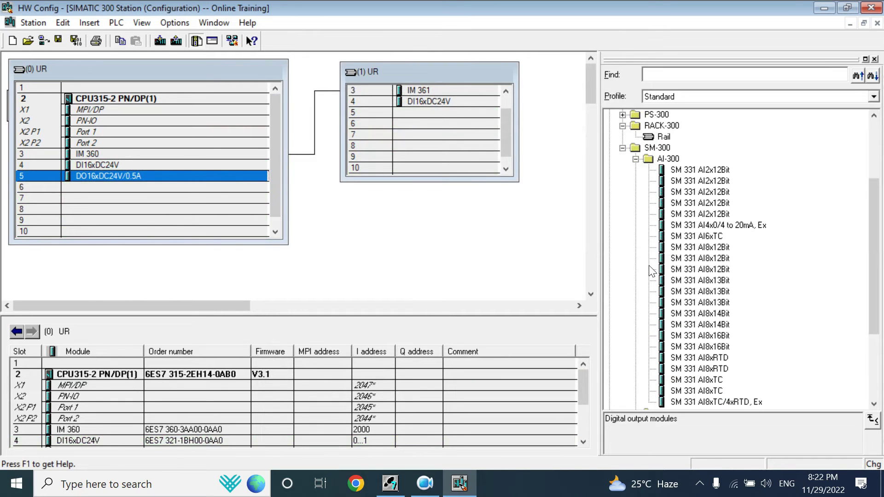
click(702, 247)
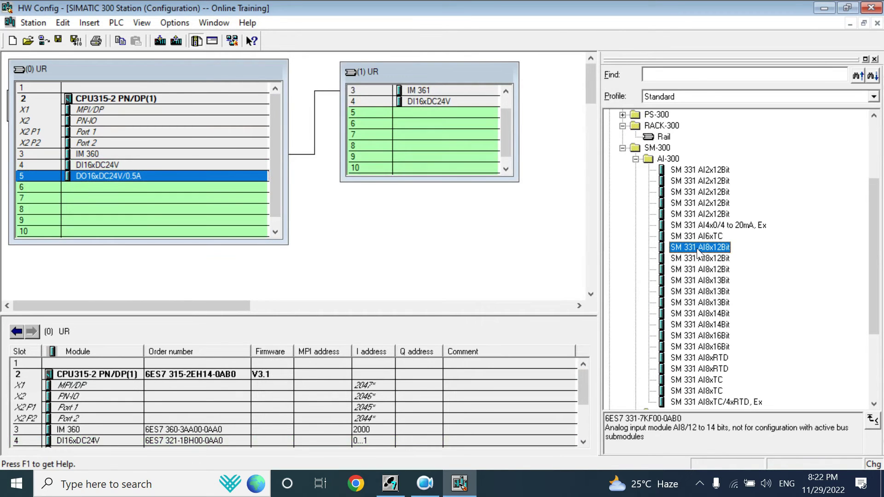
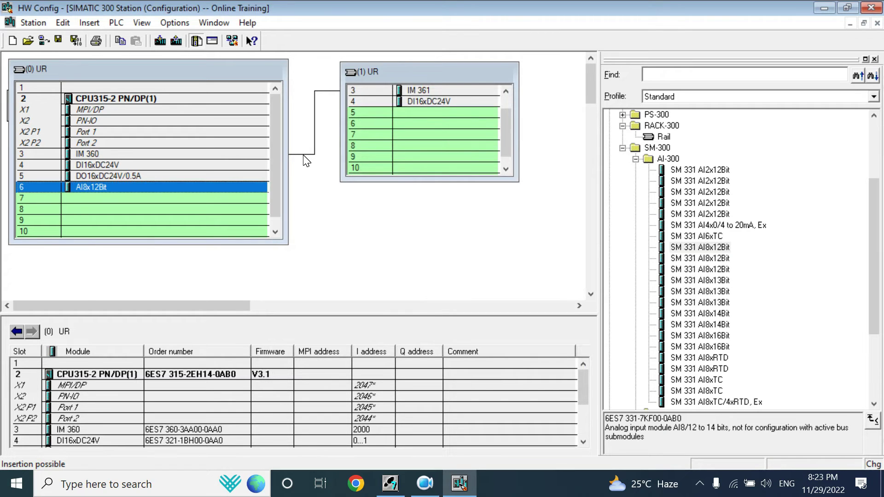
Try to insert the SM 321 DI16xDC24V module 6ES7 321-1BH82-0AA0 from the DI-300 folder below the analog input module in rack 0.
click(139, 196)
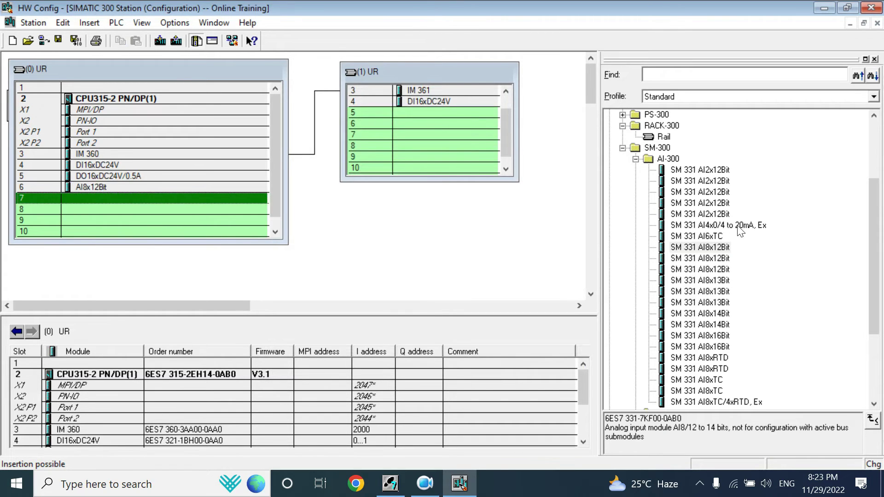
click(635, 160)
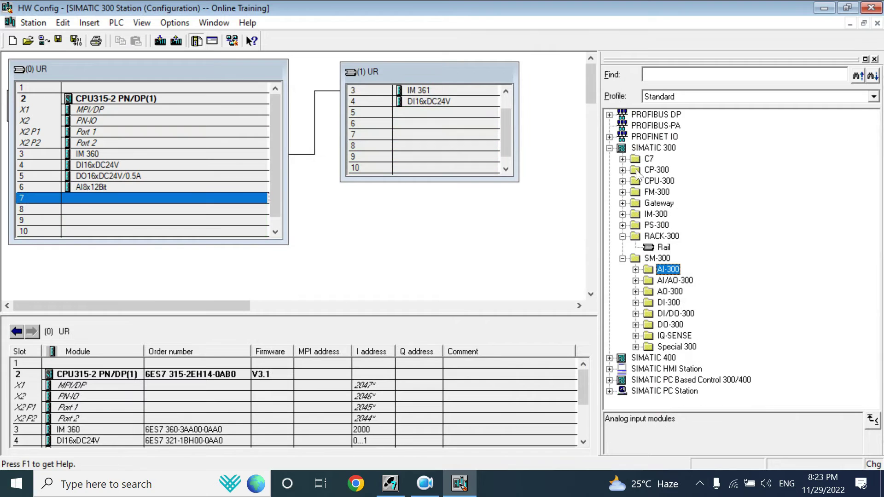
click(637, 304)
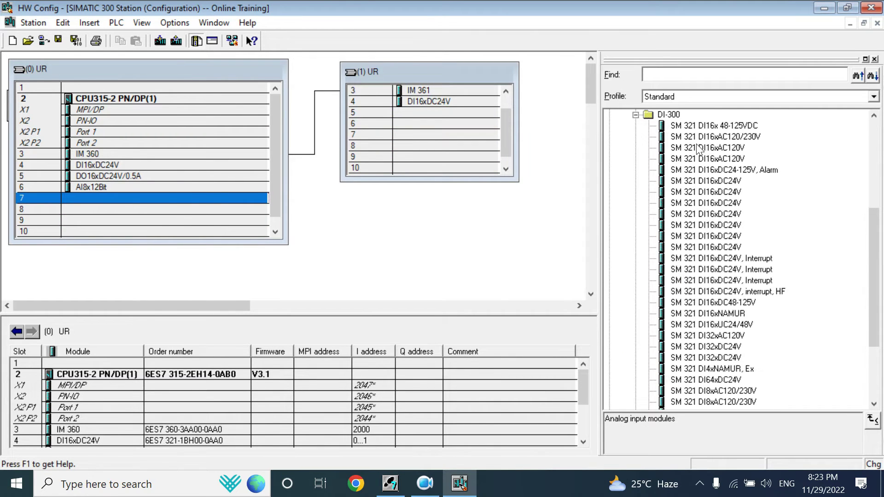
click(695, 248)
drag(606, 242, 154, 214)
drag(129, 186, 552, 269)
Set the start address of the AI8x12Bit module in slot 6 of rack 0 to 2 and compare it with the slot 4 input module's address range.
double_click(106, 178)
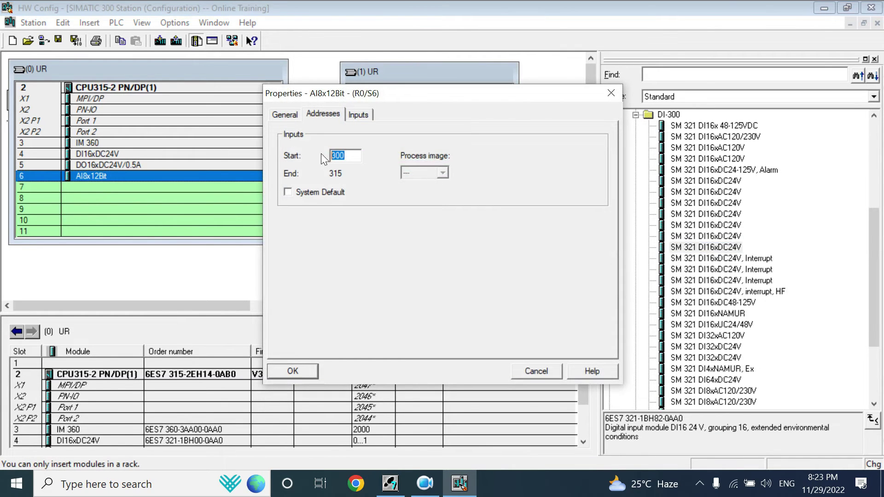
key(Return)
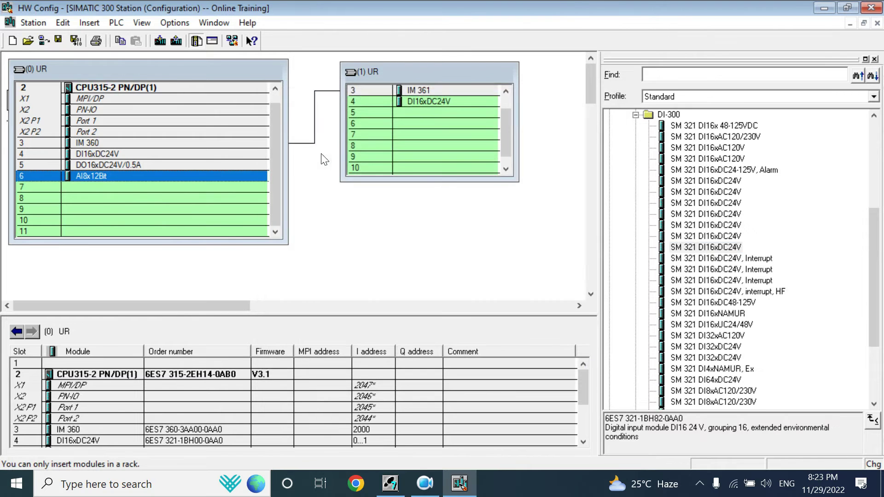
double_click(98, 155)
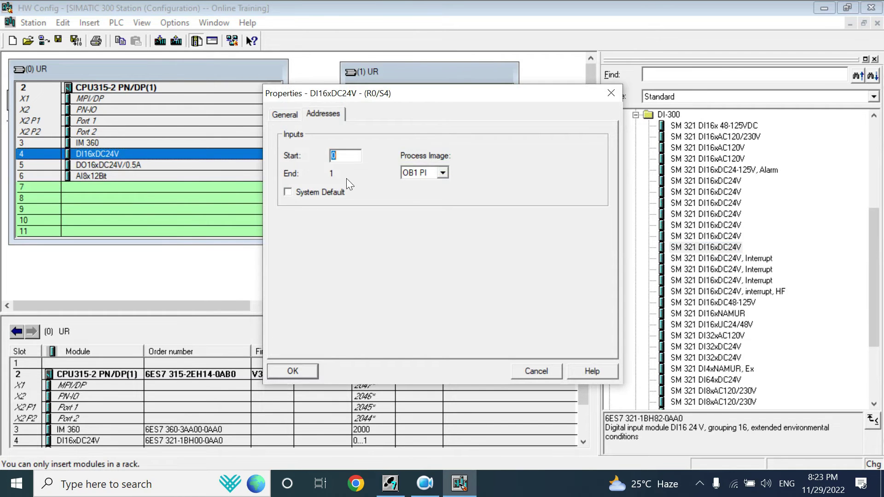
click(607, 94)
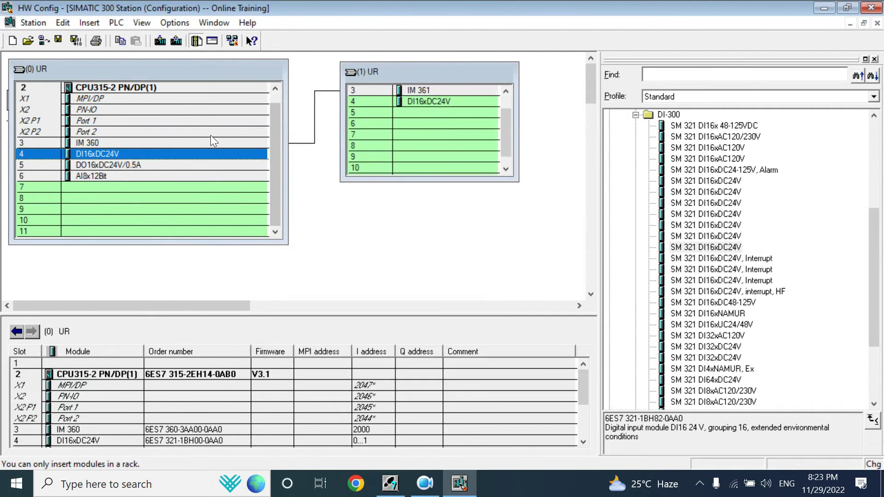
double_click(116, 177)
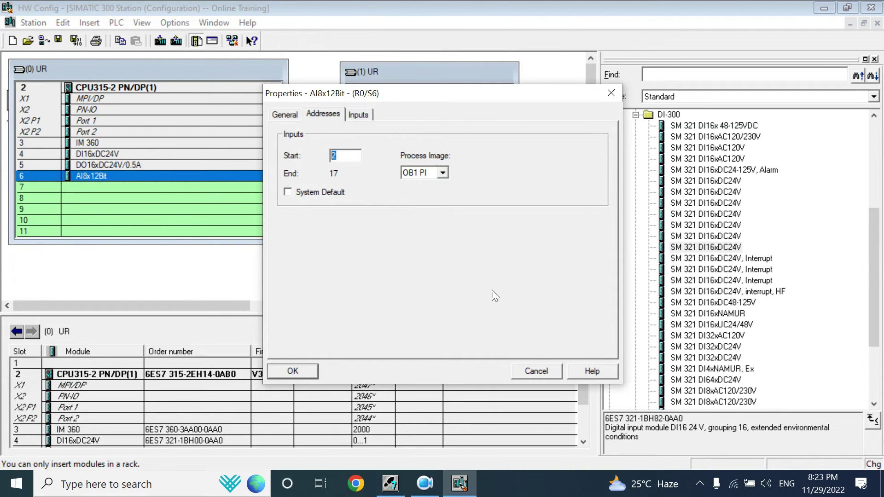
Review the address range and input channel settings of the AI8x12Bit module in slot 6 of rack 0.
click(537, 366)
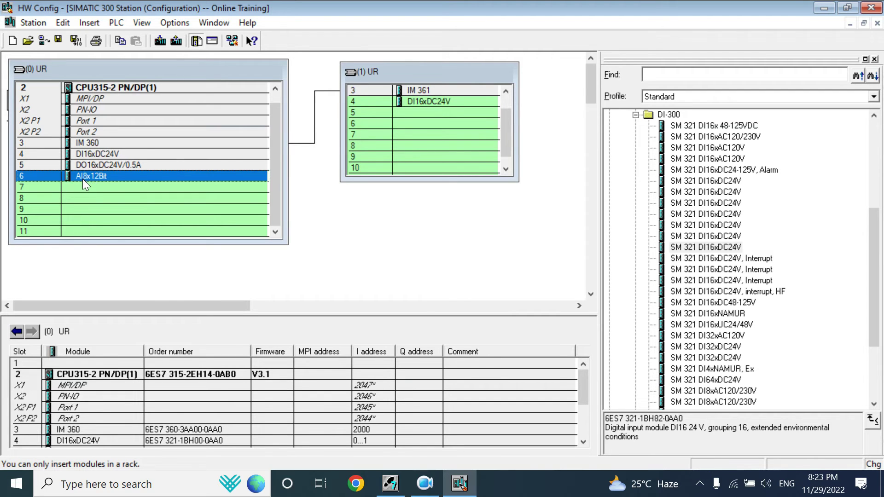
click(98, 158)
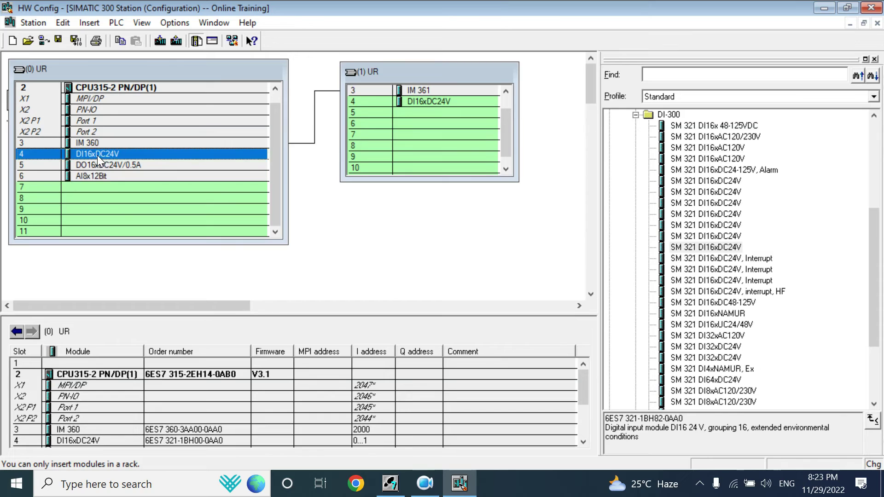
double_click(82, 179)
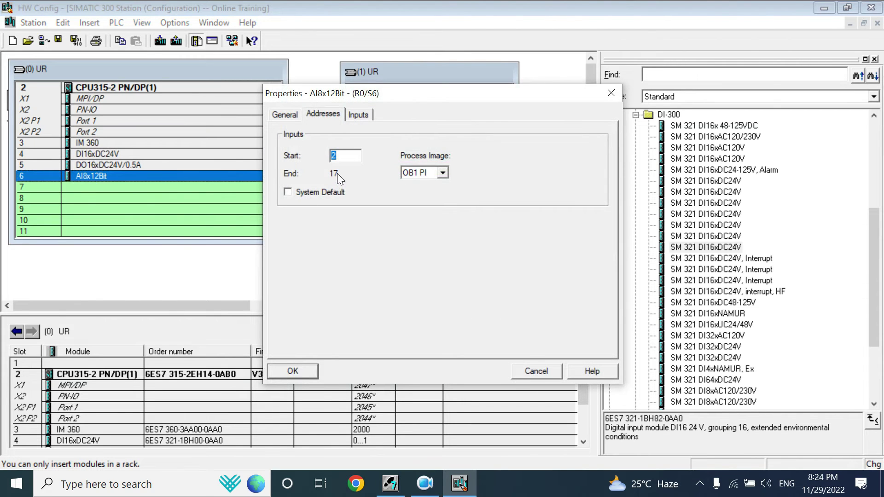
click(357, 116)
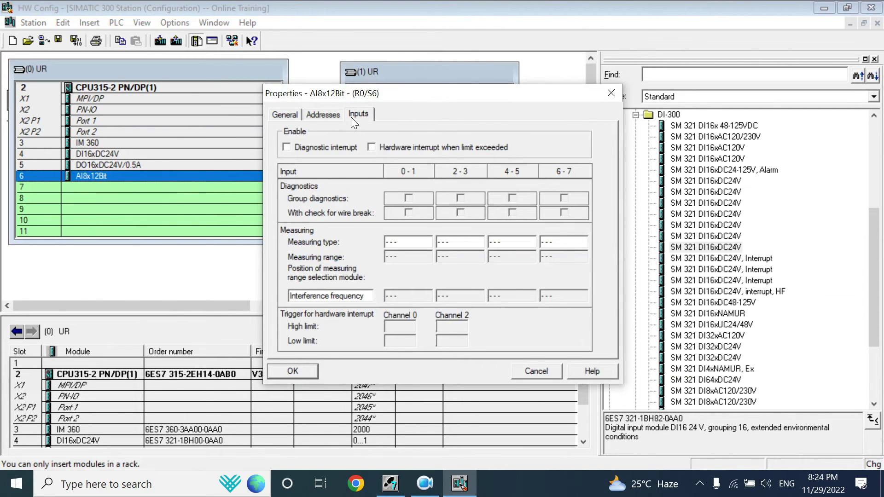
click(611, 95)
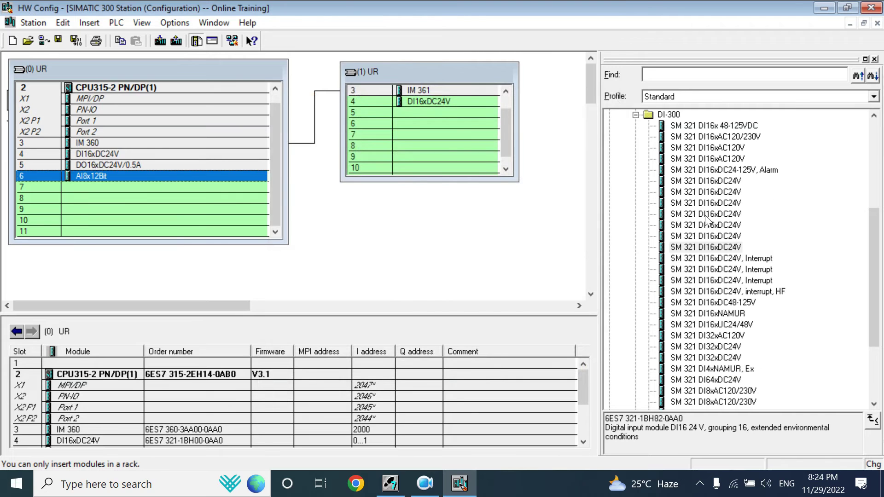
Insert the SM 321 DI16xDC24V module 6ES7 321-1BH02-0AA0 into slot 7 of rack 0 and check its default input addresses.
drag(702, 203, 151, 187)
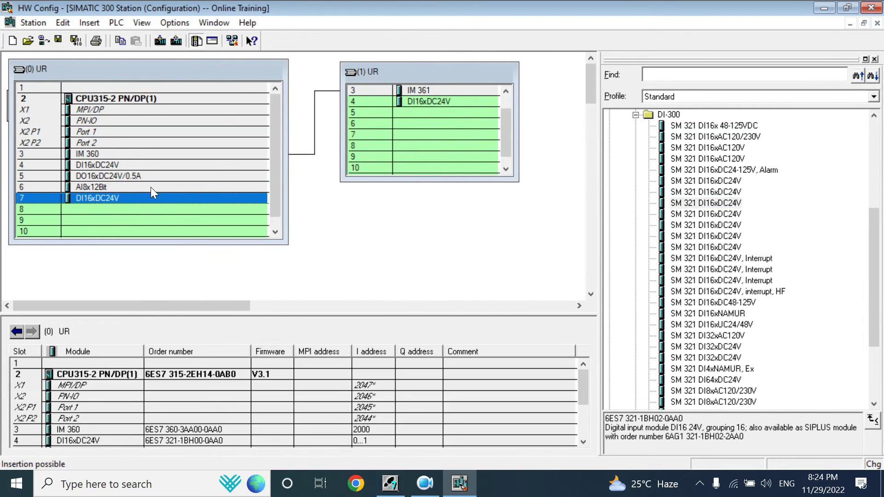
double_click(123, 201)
click(323, 114)
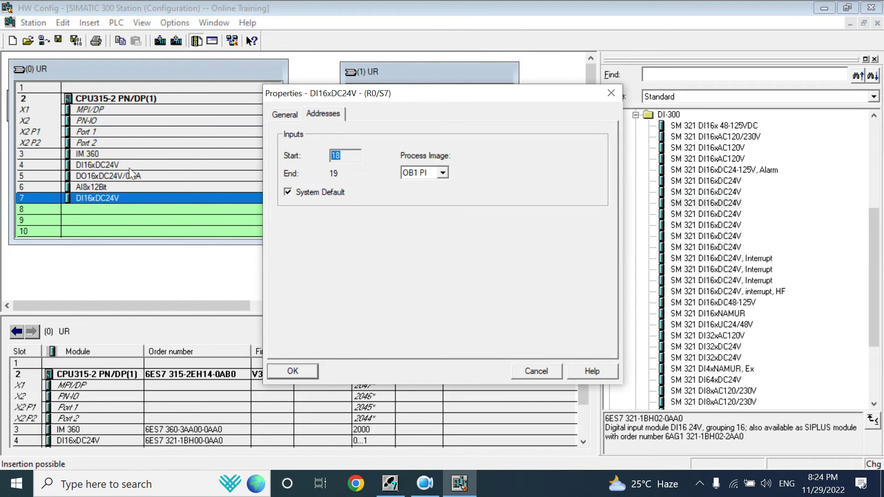
click(613, 93)
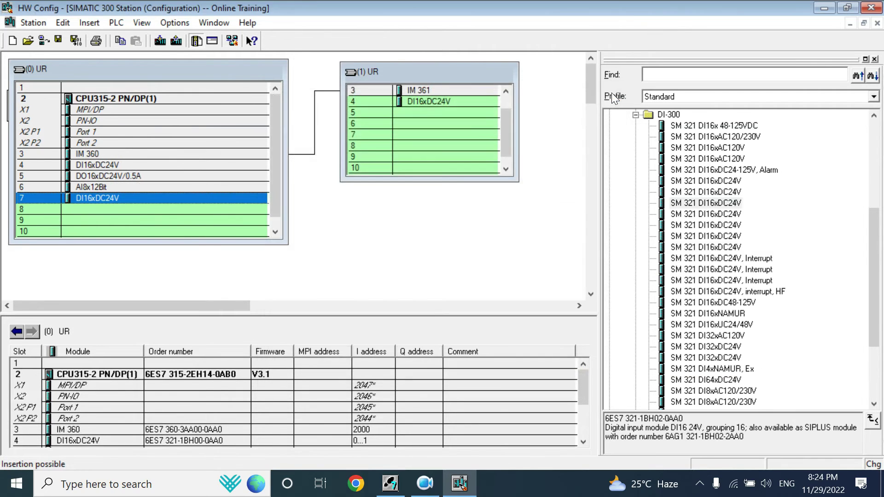
Set the input start address of the AI8x12Bit module in slot 6 of rack 0 to 300.
double_click(125, 184)
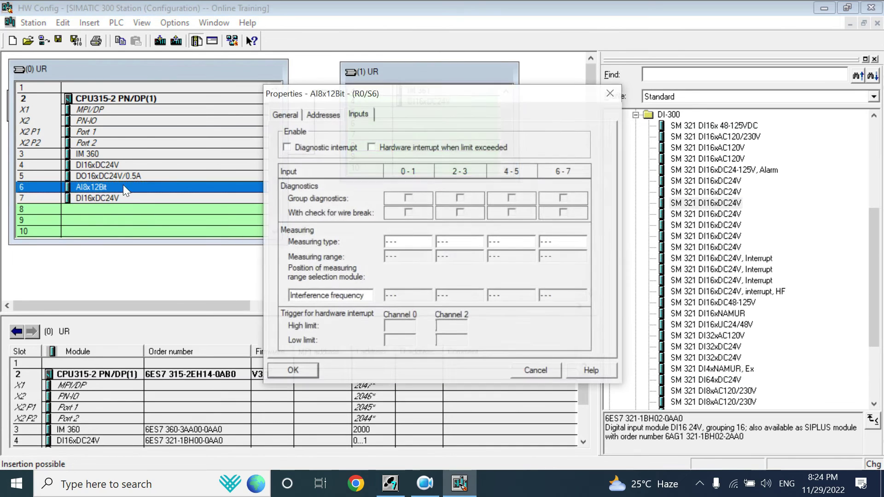
click(321, 112)
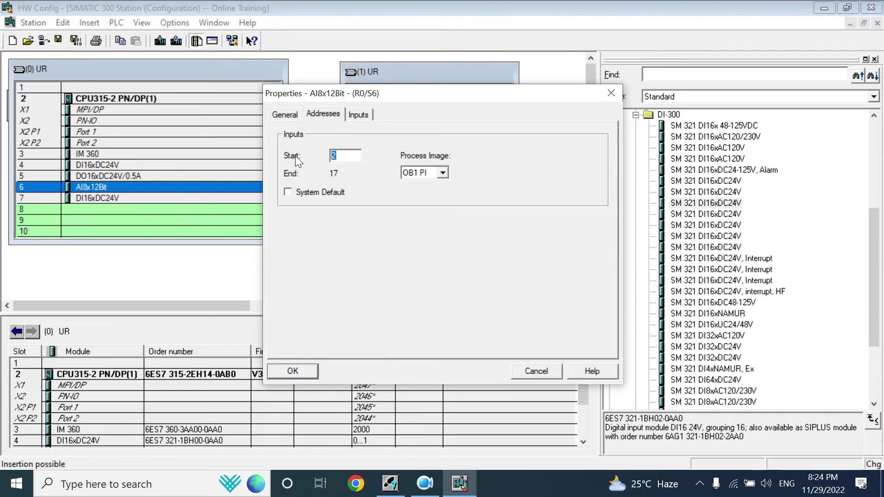
text(300)
key(Return)
Turn off system default addressing for the DI16xDC24V module in slot 7 of rack 0, set its start address to 2 and check the range.
double_click(135, 199)
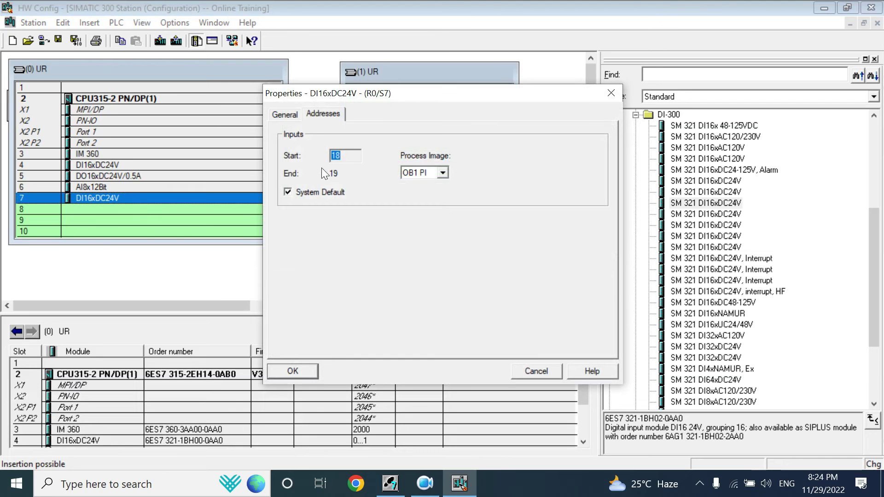
key(Return)
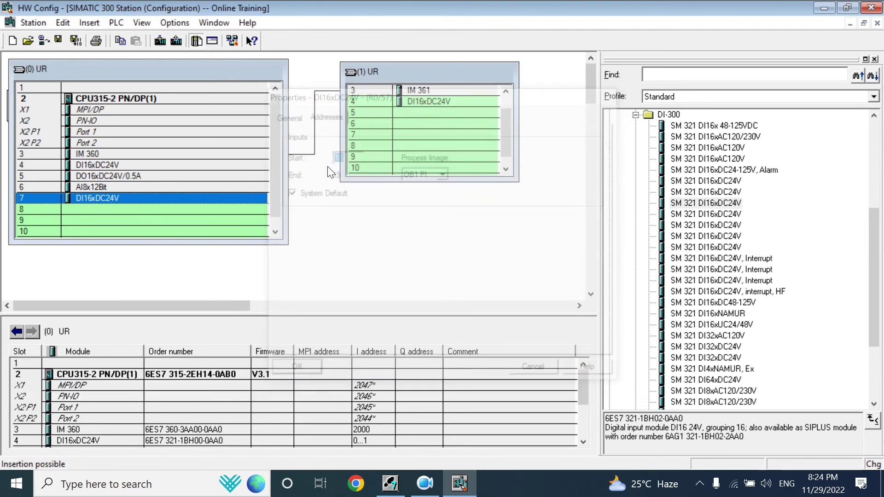
double_click(129, 196)
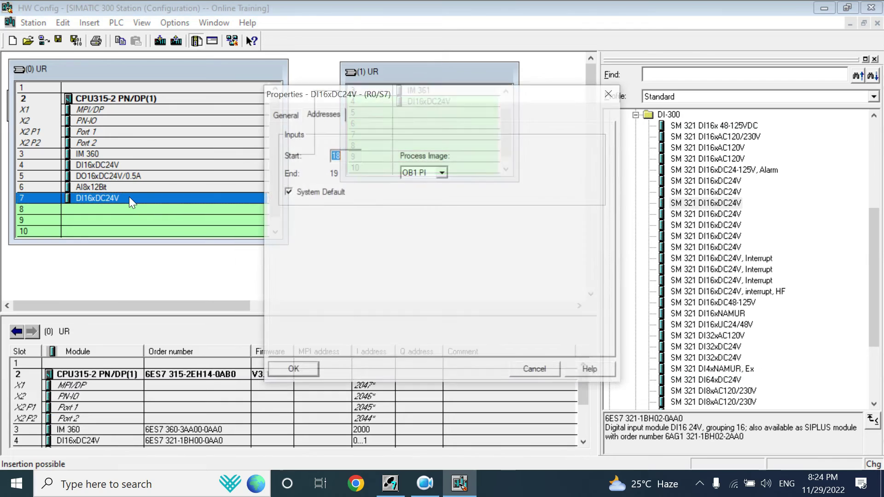
click(288, 192)
double_click(339, 155)
text(2)
key(Return)
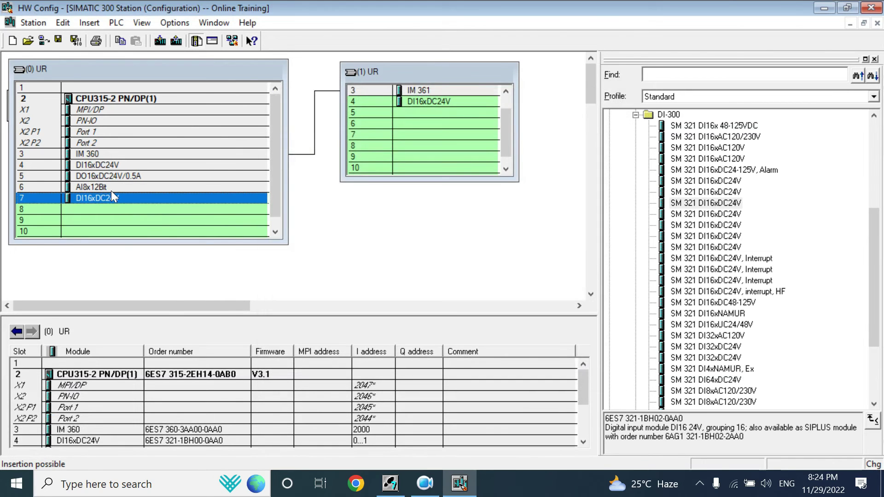
double_click(110, 193)
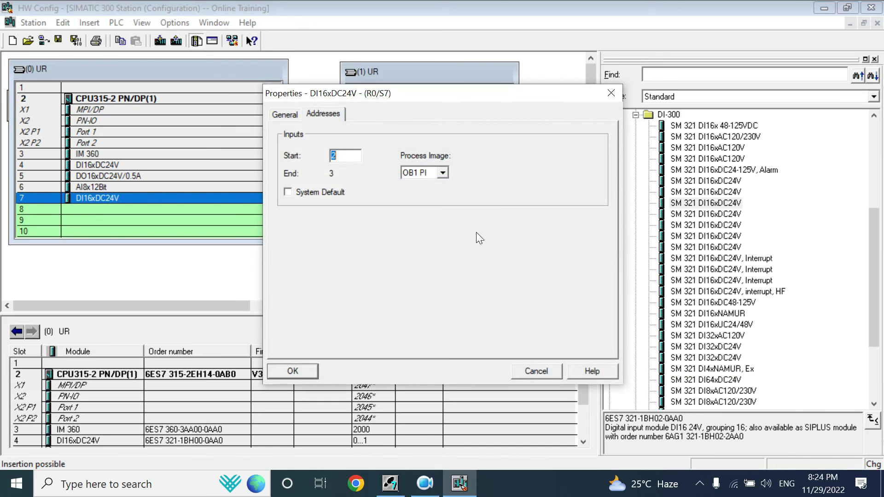
click(611, 94)
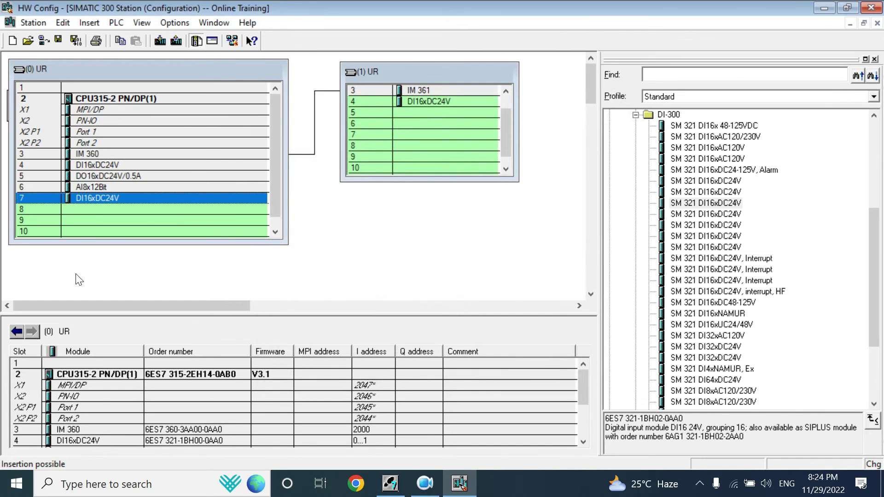
Check the address range of the AI8x12Bit module in slot 6 and bring up its input channel settings.
drag(85, 186, 87, 186)
double_click(93, 186)
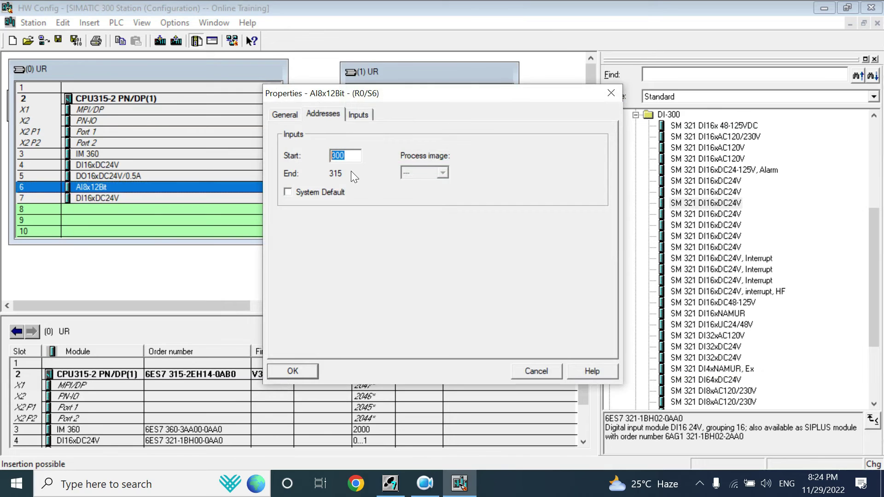
click(354, 119)
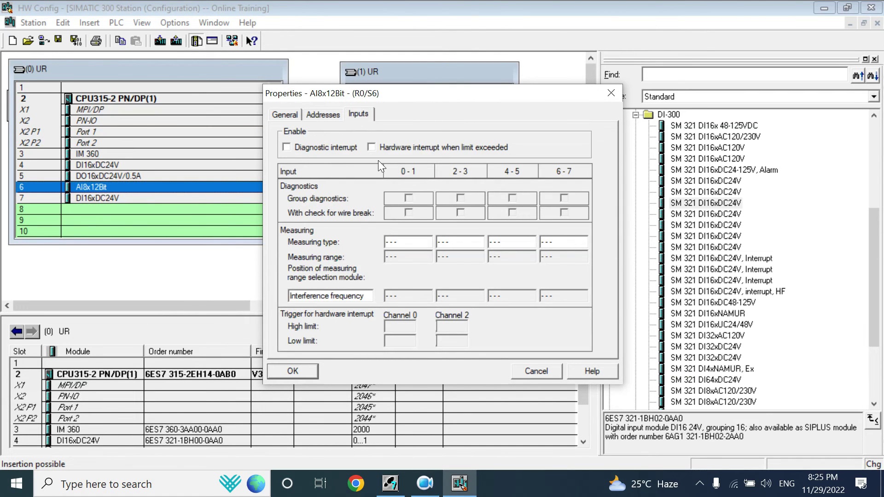
drag(547, 93, 546, 59)
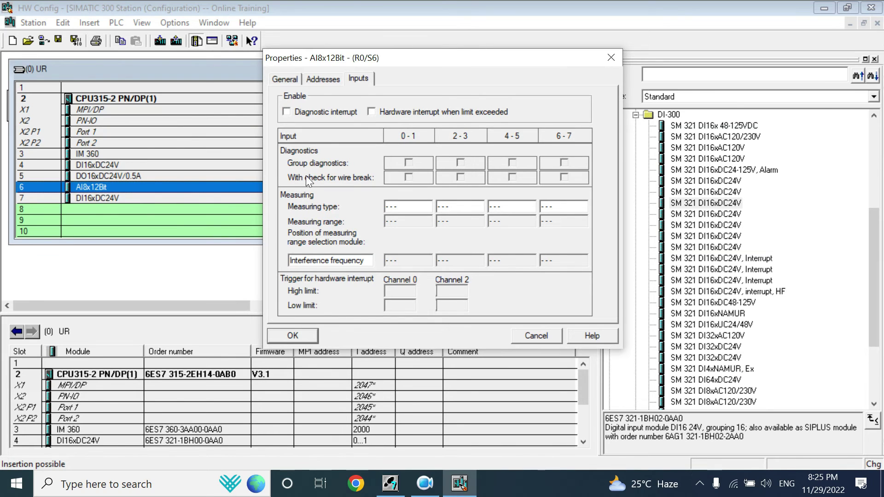
Try measuring type 4DMU for inputs 0-1 of the AI8x12Bit module and switch it to 2DMU, current (2-wire transducer).
click(419, 208)
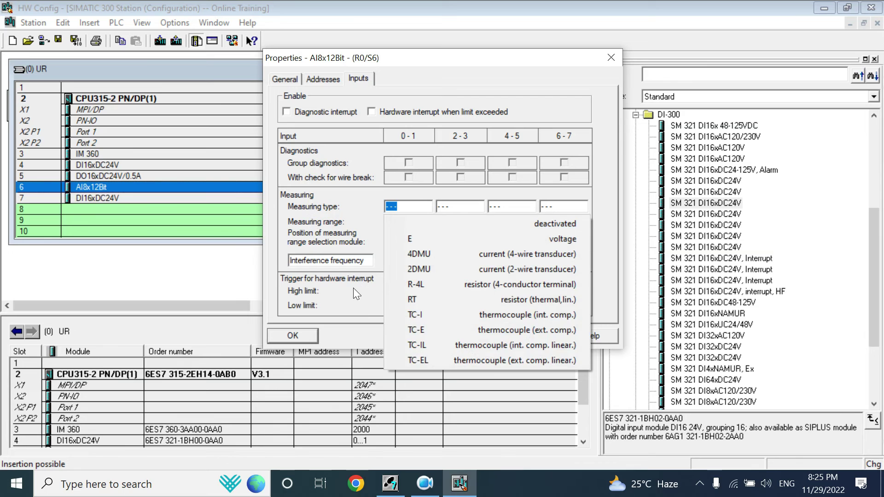
click(399, 227)
click(406, 206)
click(440, 254)
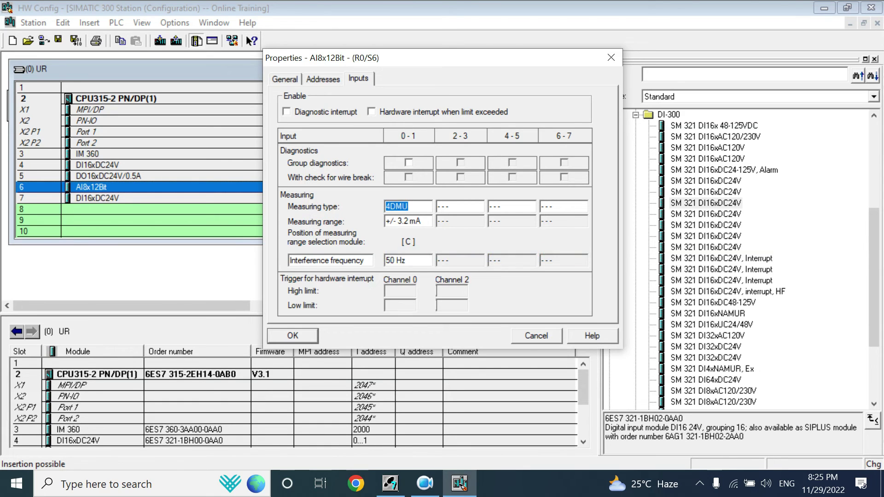
click(410, 207)
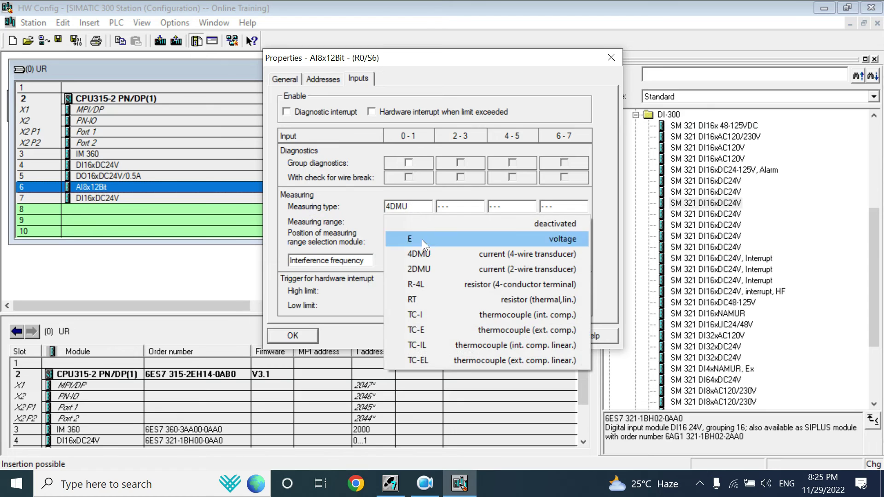
click(422, 267)
Examine the measuring type options for inputs 0-1 and 2-3 of the AI8x12Bit module and apply its settings.
click(451, 208)
click(452, 208)
click(452, 208)
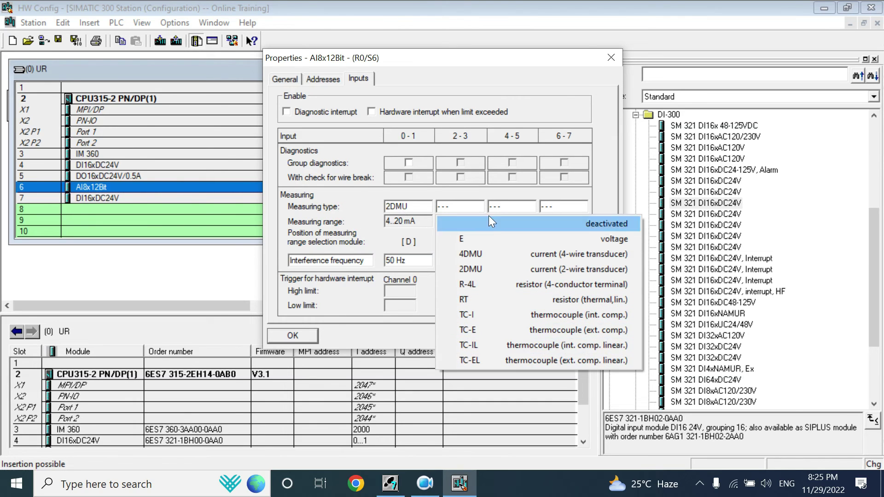
click(326, 221)
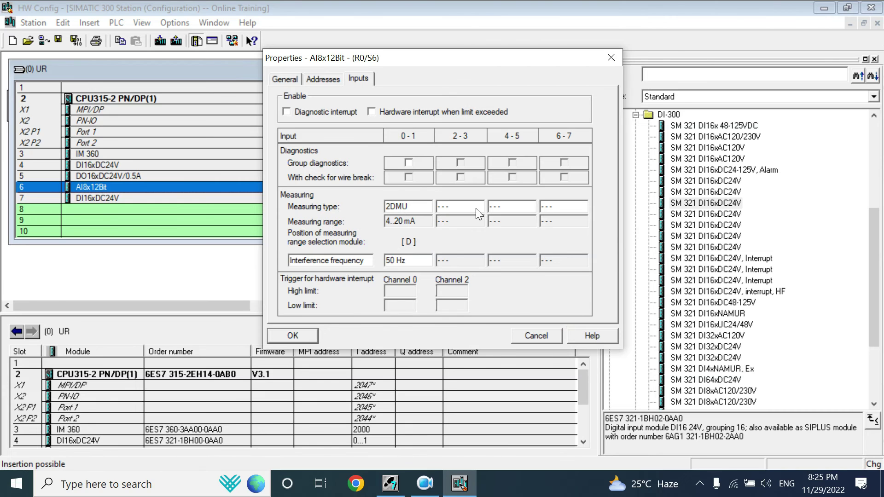
click(476, 208)
click(448, 204)
click(441, 205)
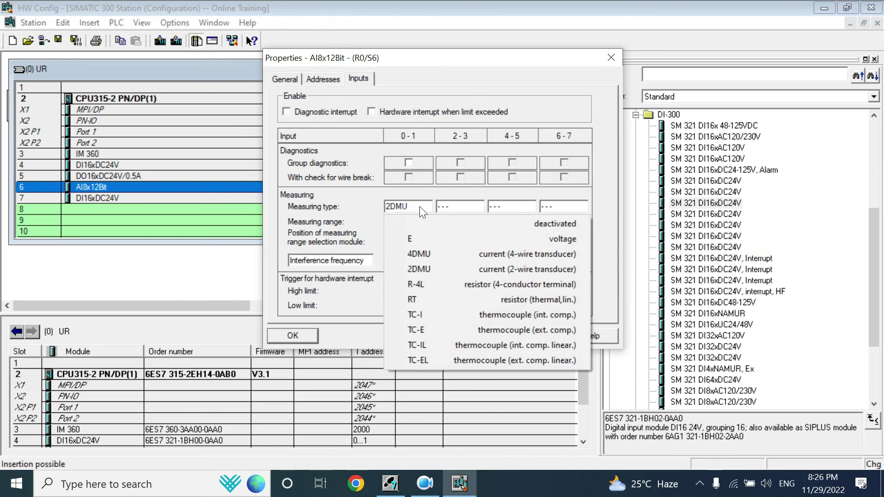
click(351, 200)
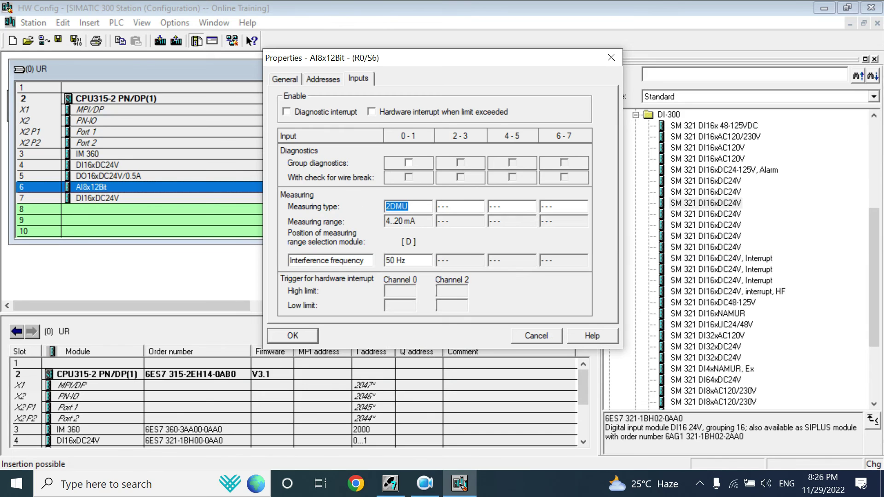
click(385, 207)
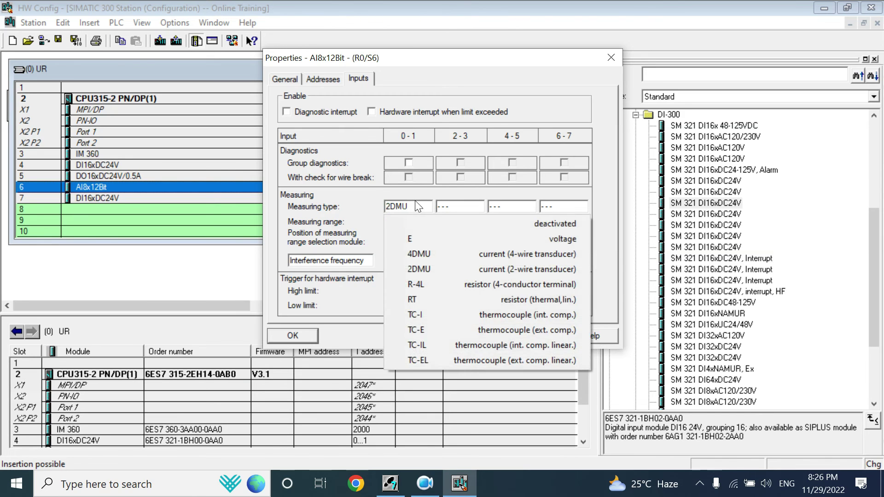
click(416, 204)
click(386, 208)
click(357, 202)
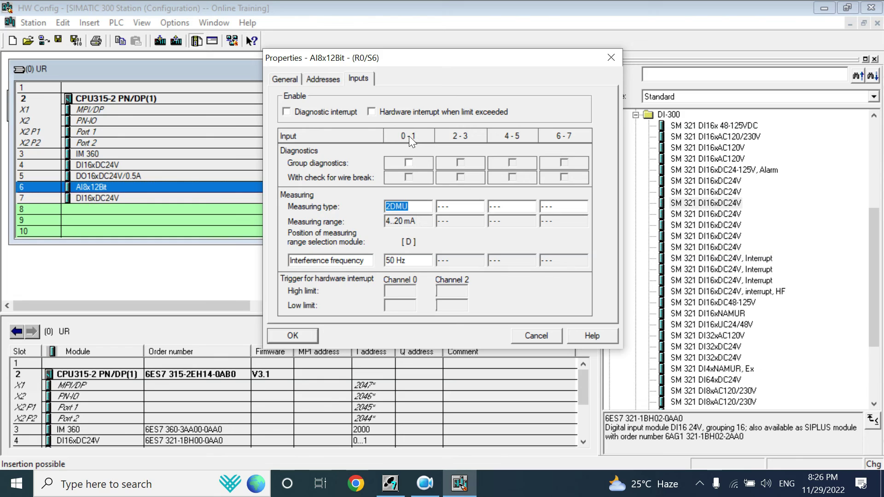
click(415, 222)
click(455, 211)
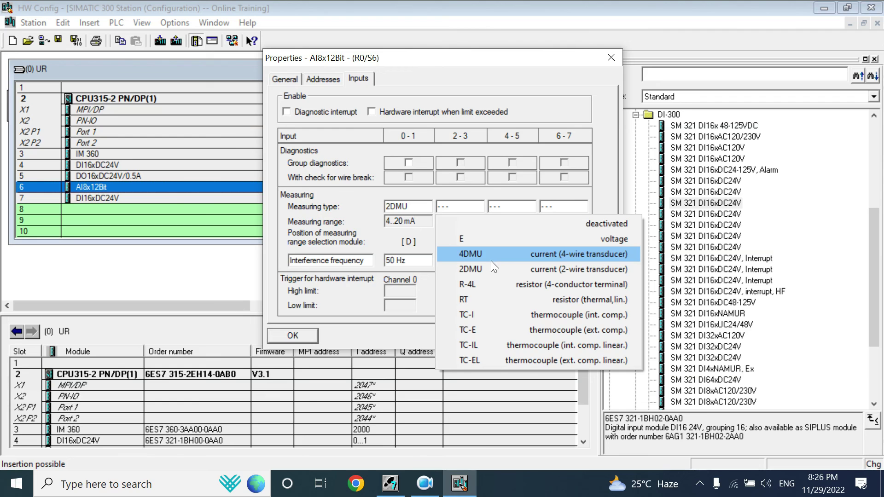
click(375, 237)
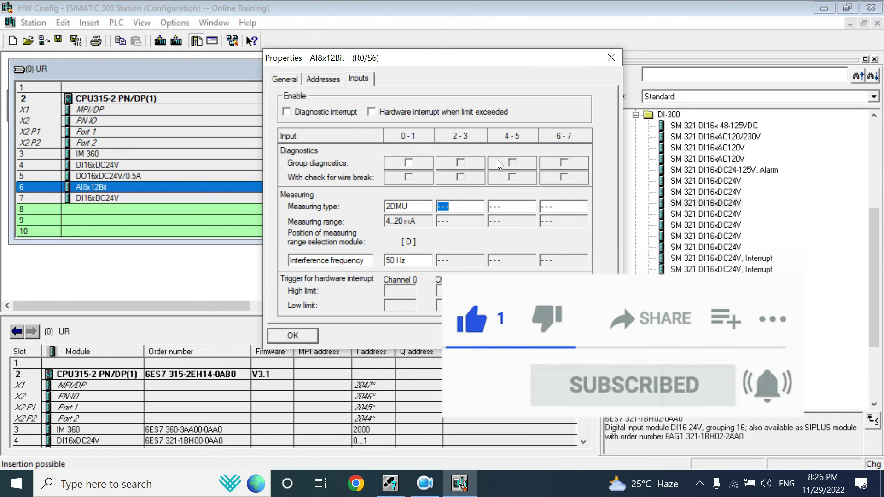
click(293, 336)
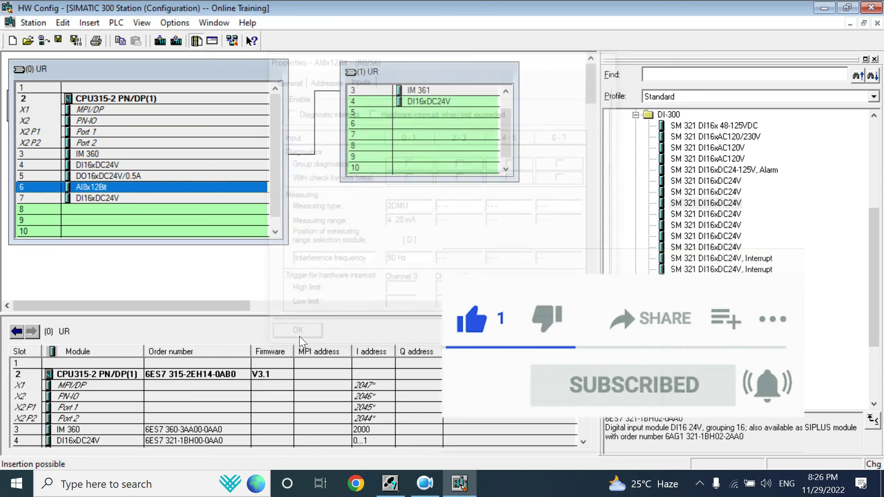
Insert the SM 332 AO4x12Bit analog output module 6ES7 332-5HD01-0AB0 from the AO-300 folder into slot 8 of rack 0.
click(637, 114)
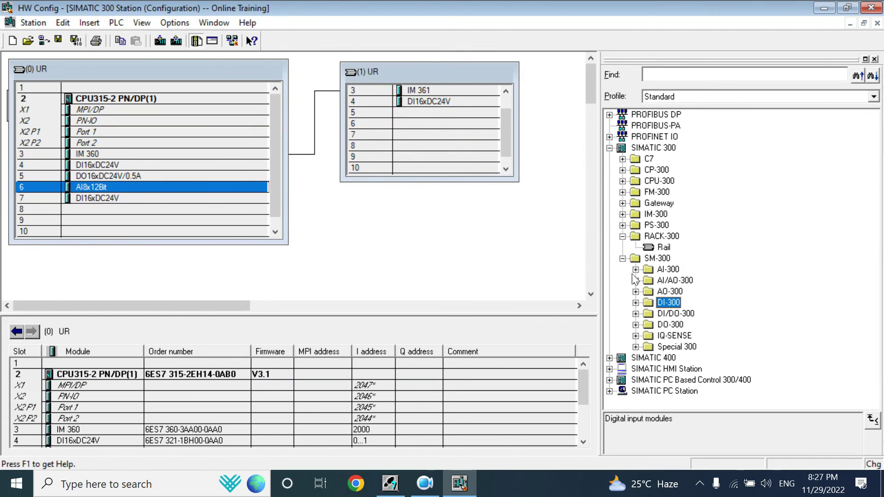
click(637, 292)
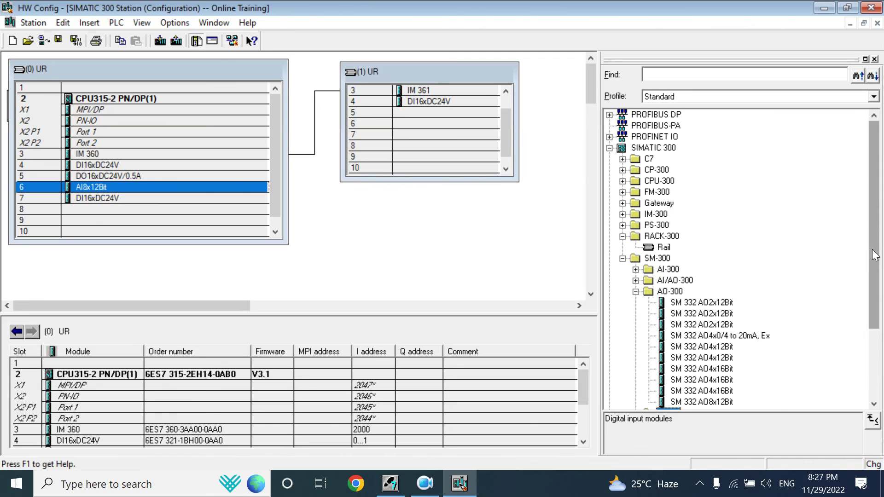
drag(873, 260, 873, 304)
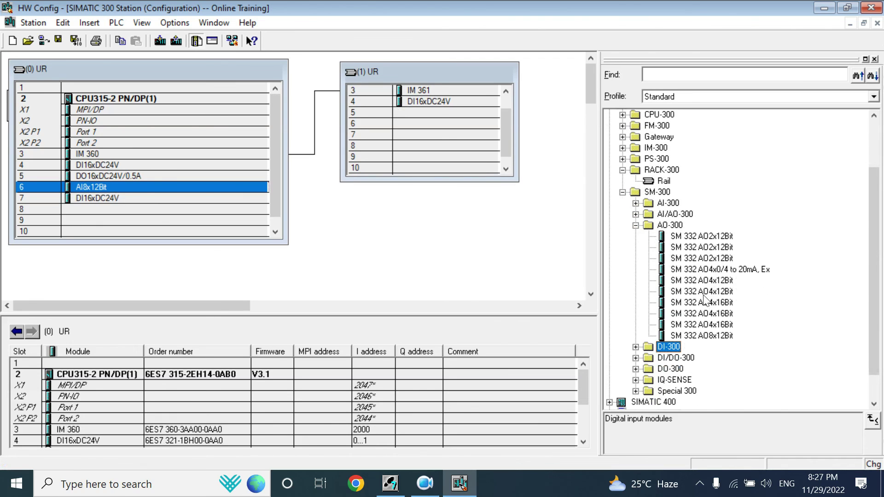
drag(703, 291, 116, 211)
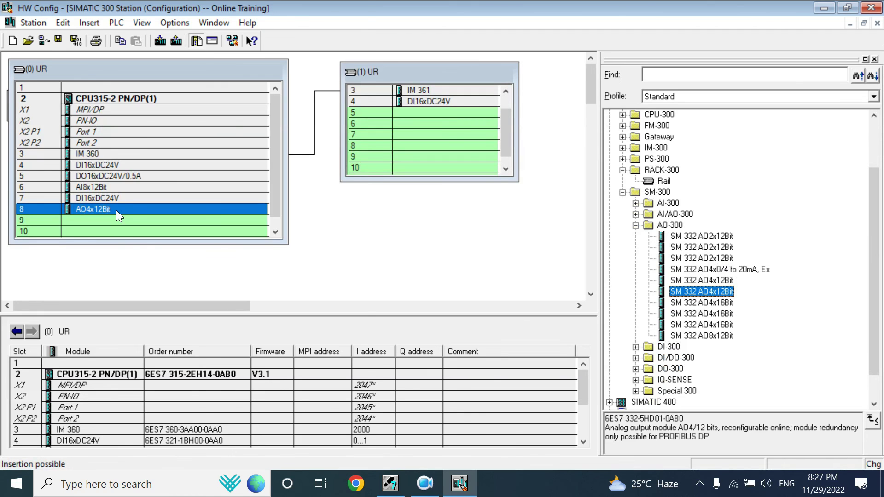
Turn off the system default addressing of the AO4x12Bit module in slot 8 and set its output start address to 300.
right_click(116, 210)
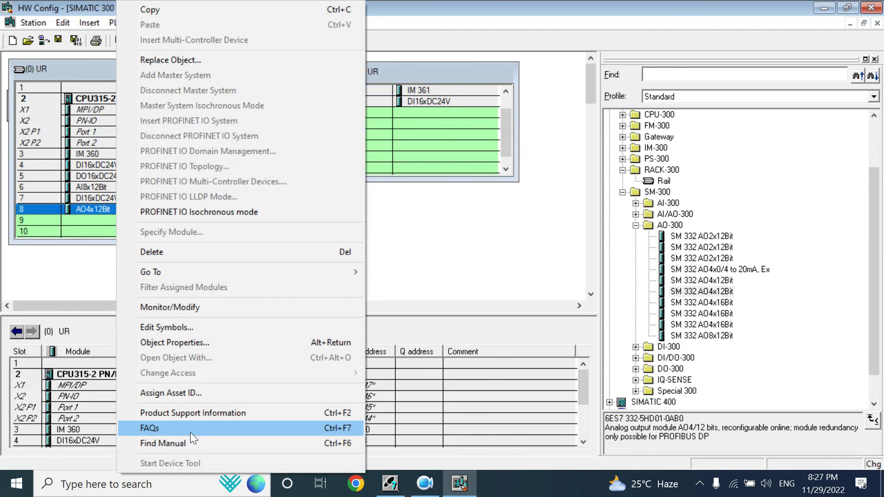
click(81, 209)
double_click(80, 209)
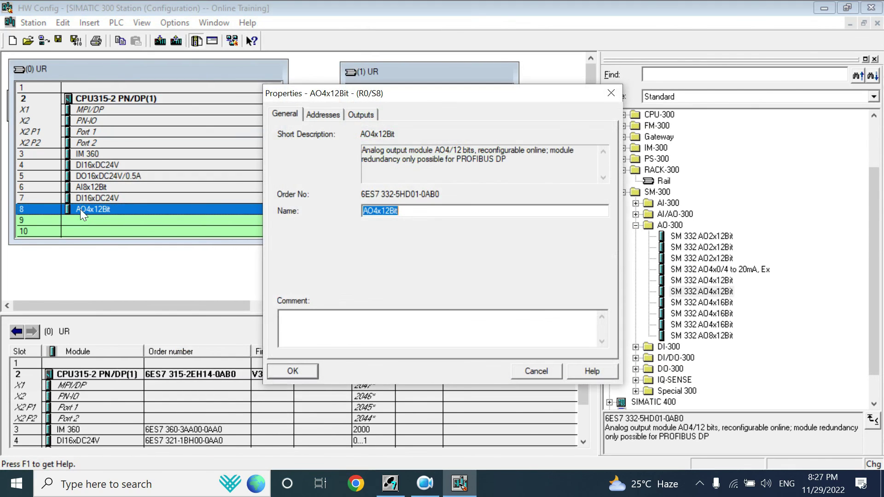
click(327, 113)
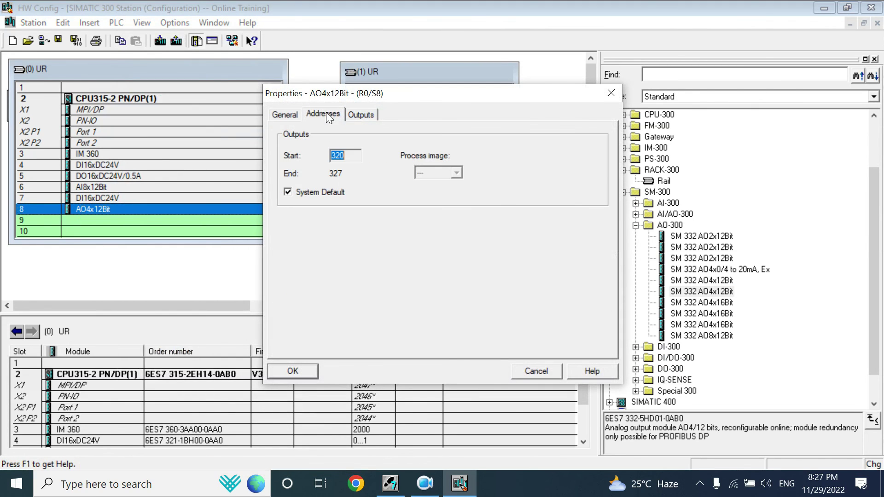
click(285, 191)
text(300)
key(Return)
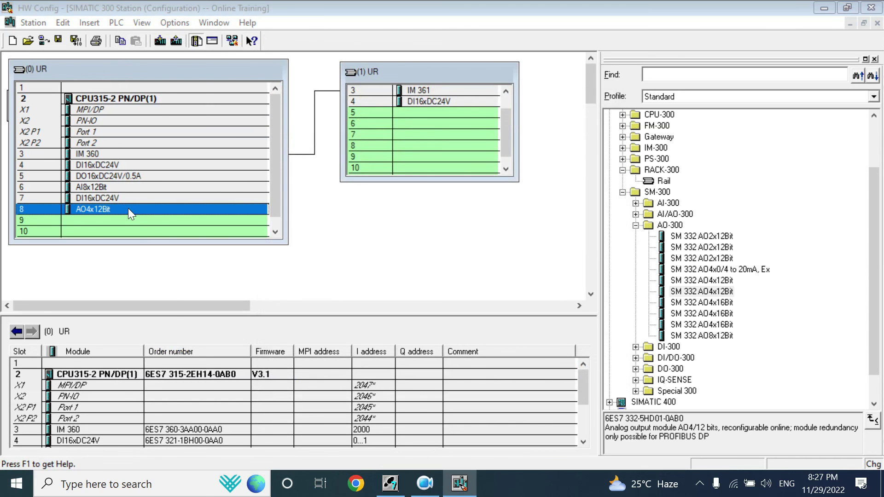
Set the output type of output 0 on the AO4x12Bit module in slot 8 to current, with the 4..20 mA range.
click(361, 114)
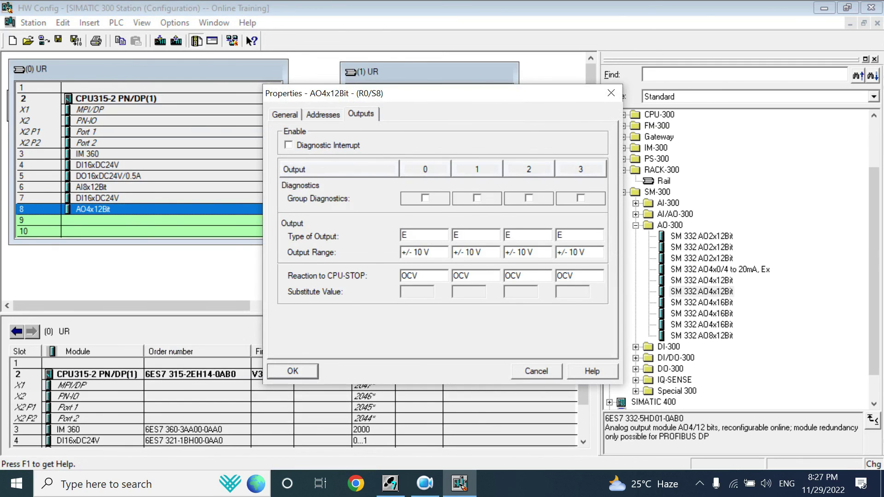
click(420, 236)
click(420, 235)
click(421, 236)
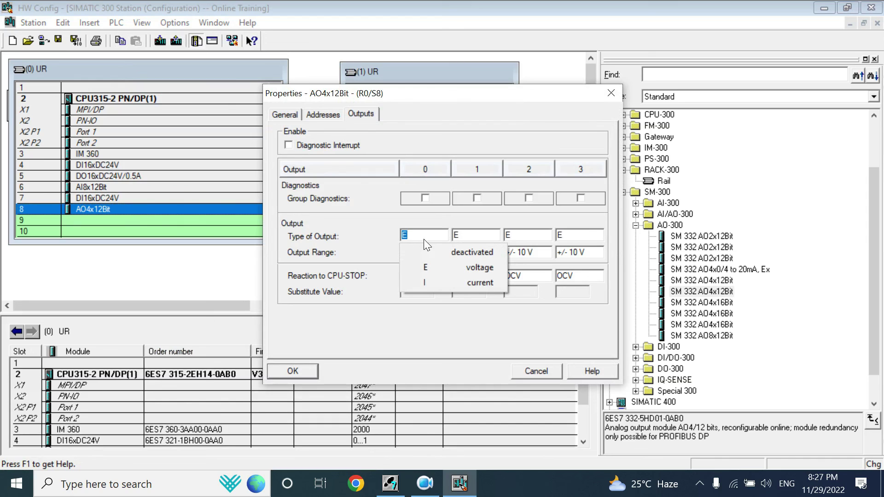
click(448, 322)
click(494, 235)
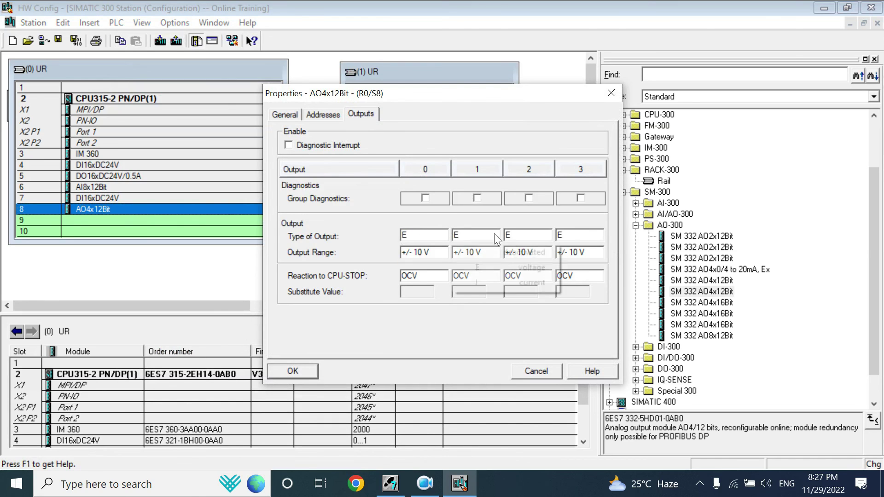
click(425, 230)
click(425, 232)
click(436, 284)
Set the output type of outputs 1, 2 and 3 on the AO4x12Bit module to current, with the 4..20 mA range.
click(479, 237)
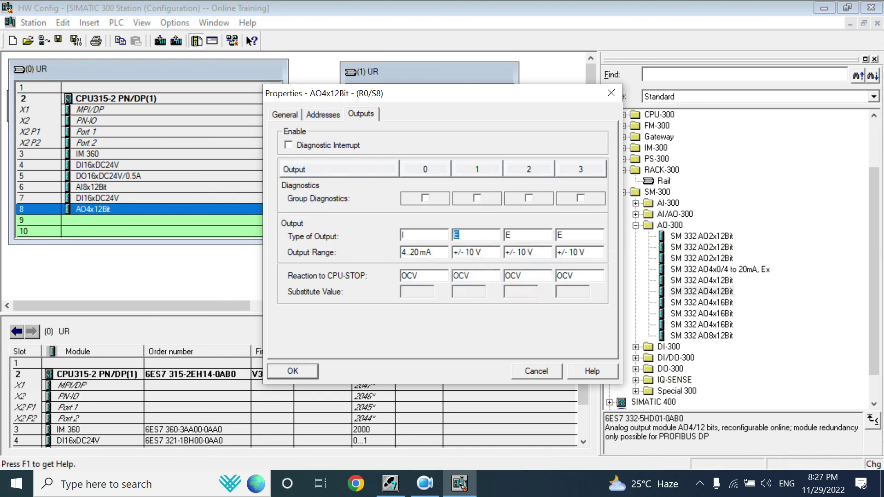
click(485, 279)
click(522, 235)
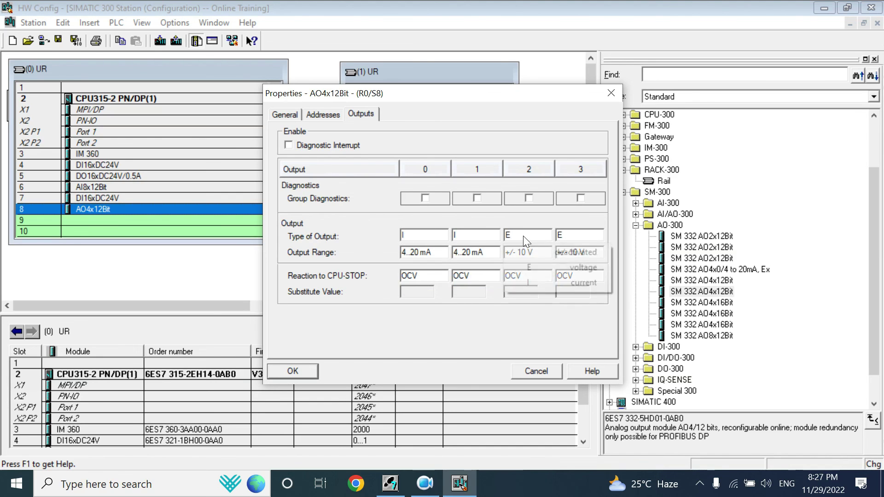
click(529, 282)
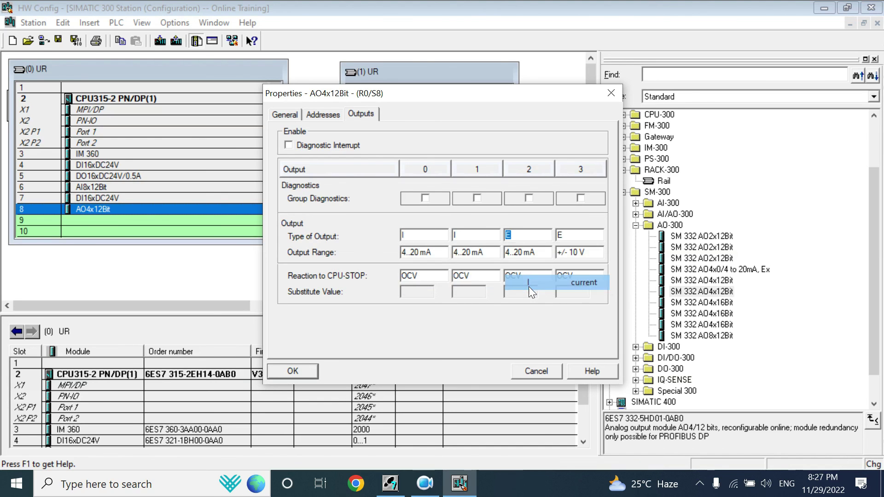
click(570, 237)
click(568, 235)
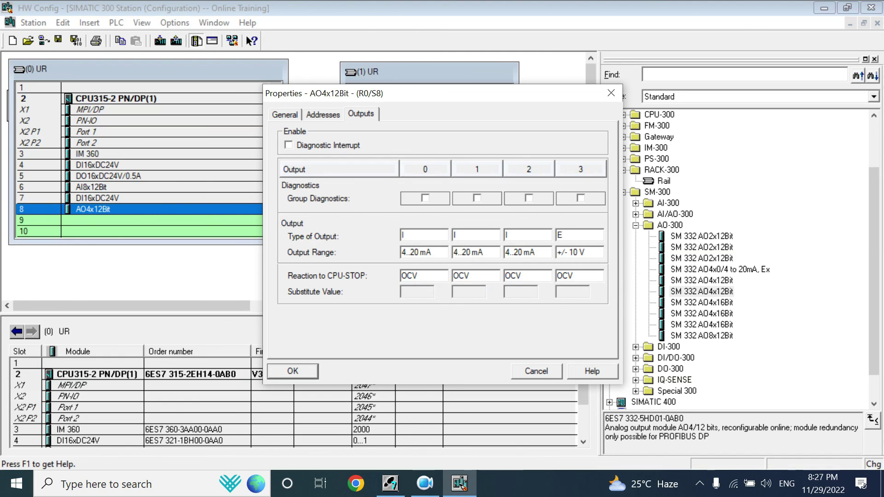
click(566, 240)
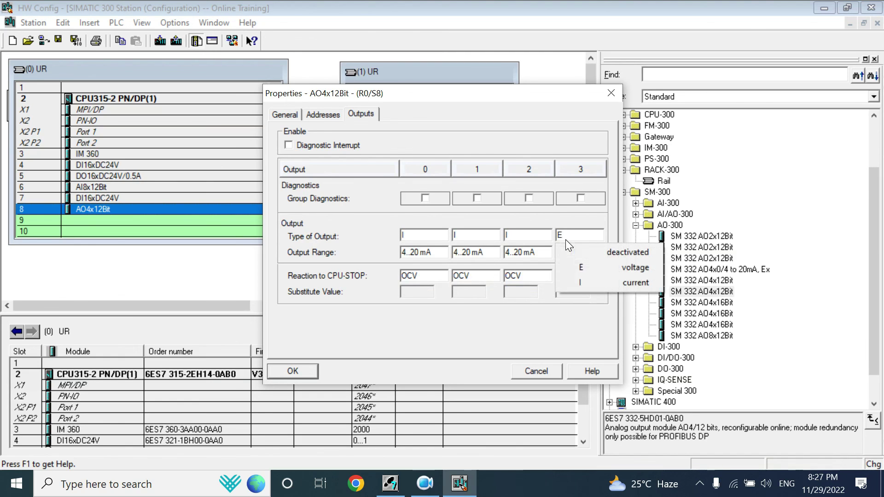
click(577, 283)
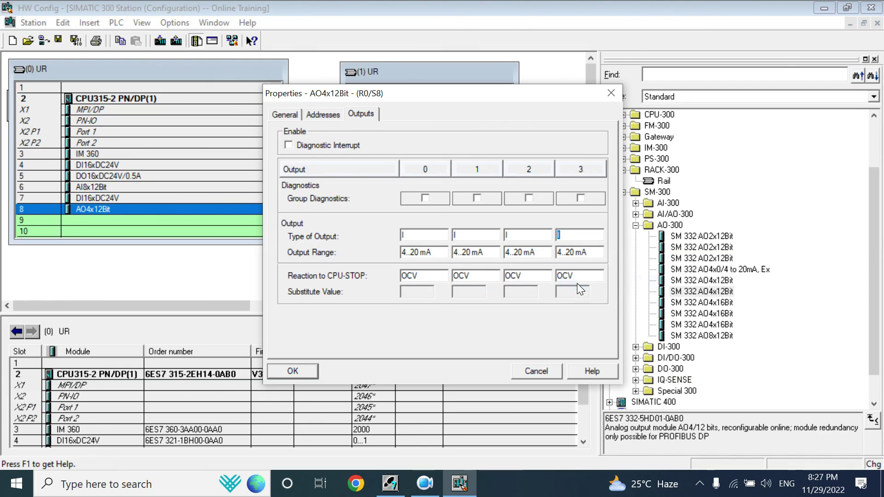
Deactivate output 3 of the AO4x12Bit module, apply the module settings, and save and compile the station configuration.
click(573, 239)
click(607, 251)
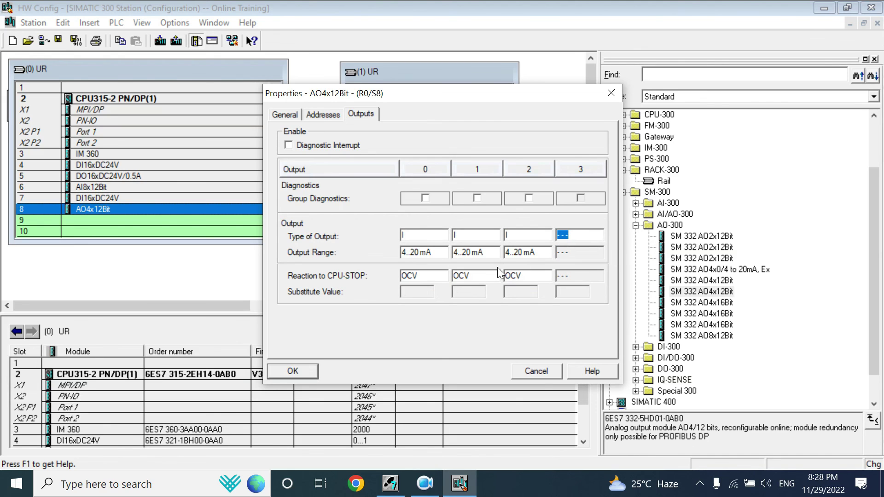
click(293, 371)
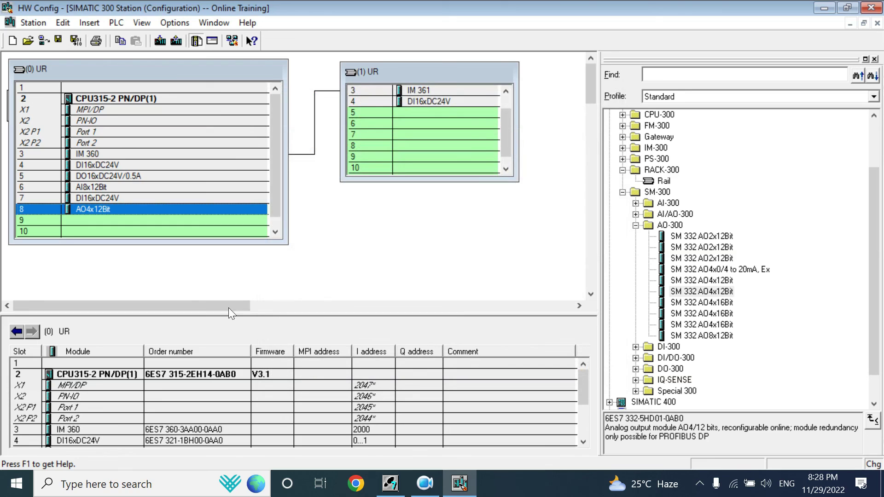
click(75, 41)
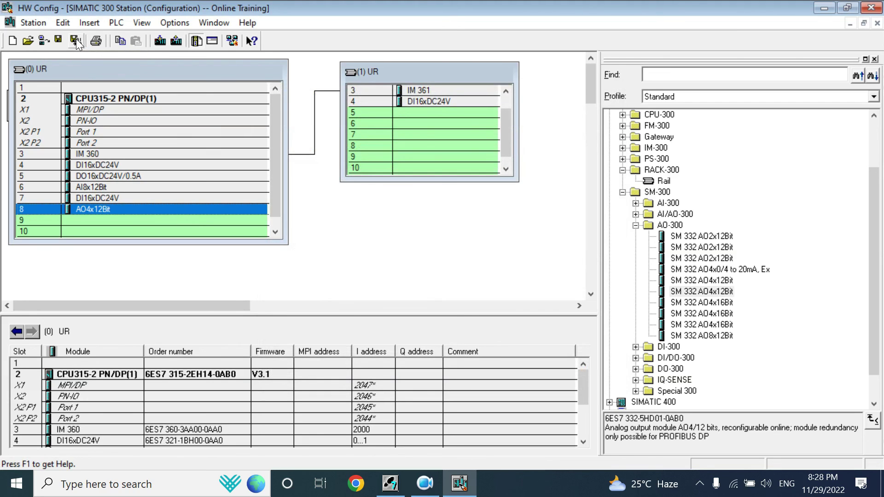